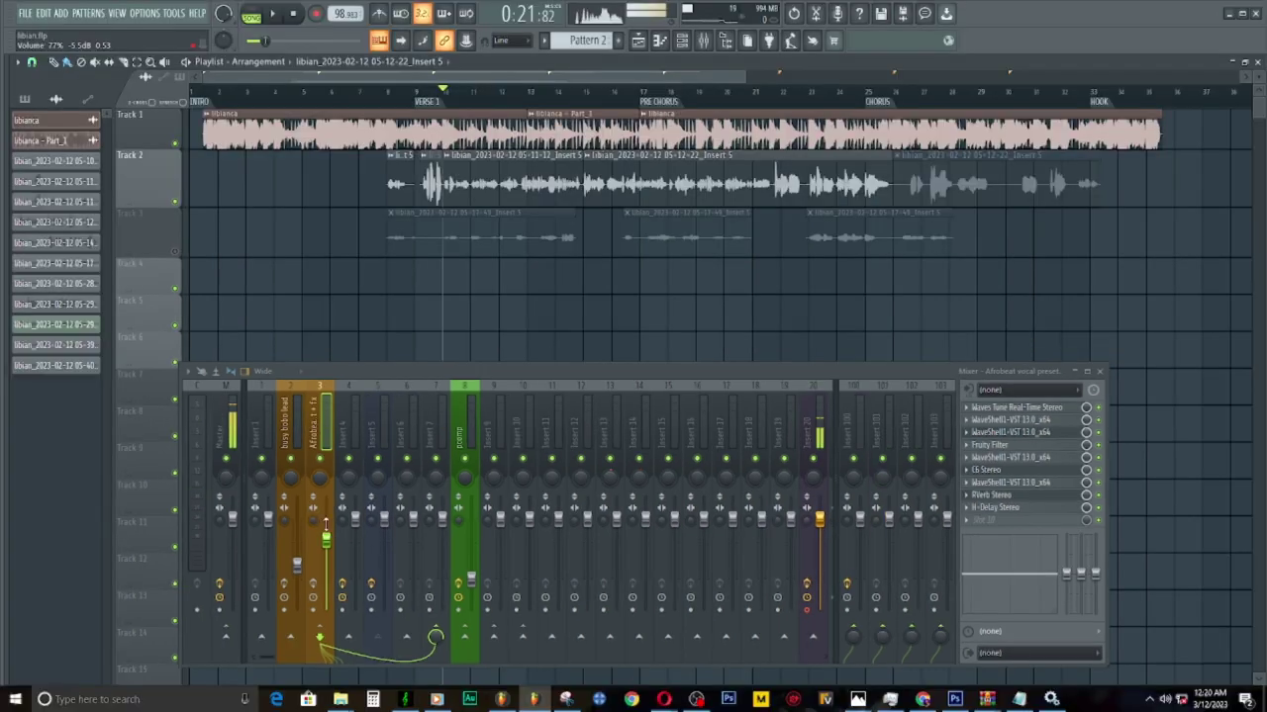
Audition the verse vocal with the beat, and compare it without the beat with the mixer track 3 effects bypassed and enabled
{"action": "key", "text": "space"}
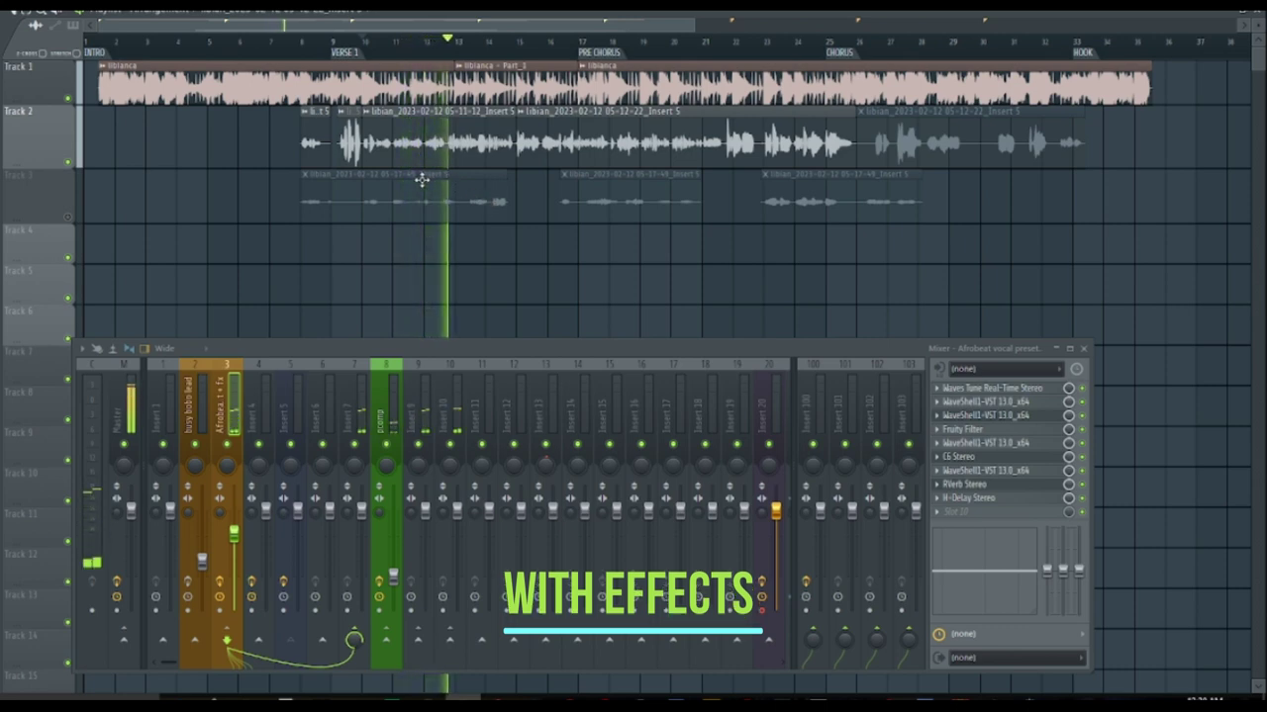
{"action": "key", "text": "space"}
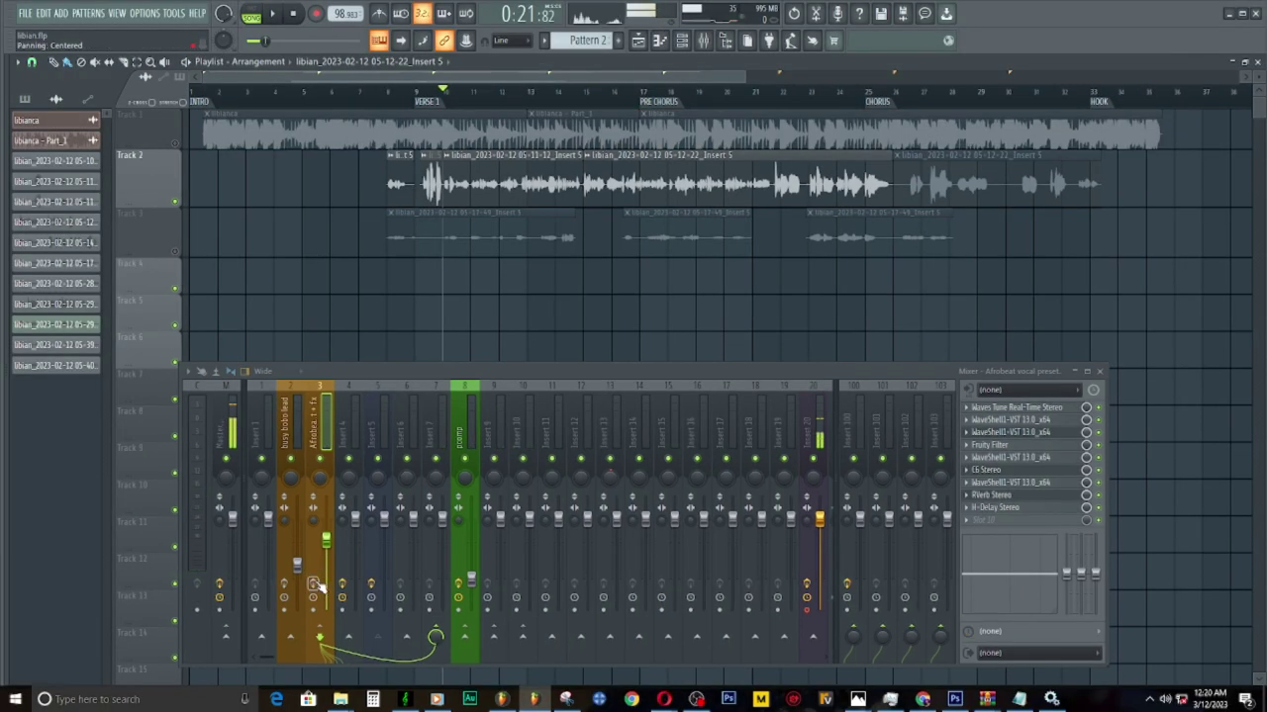
{"action": "key", "text": "space"}
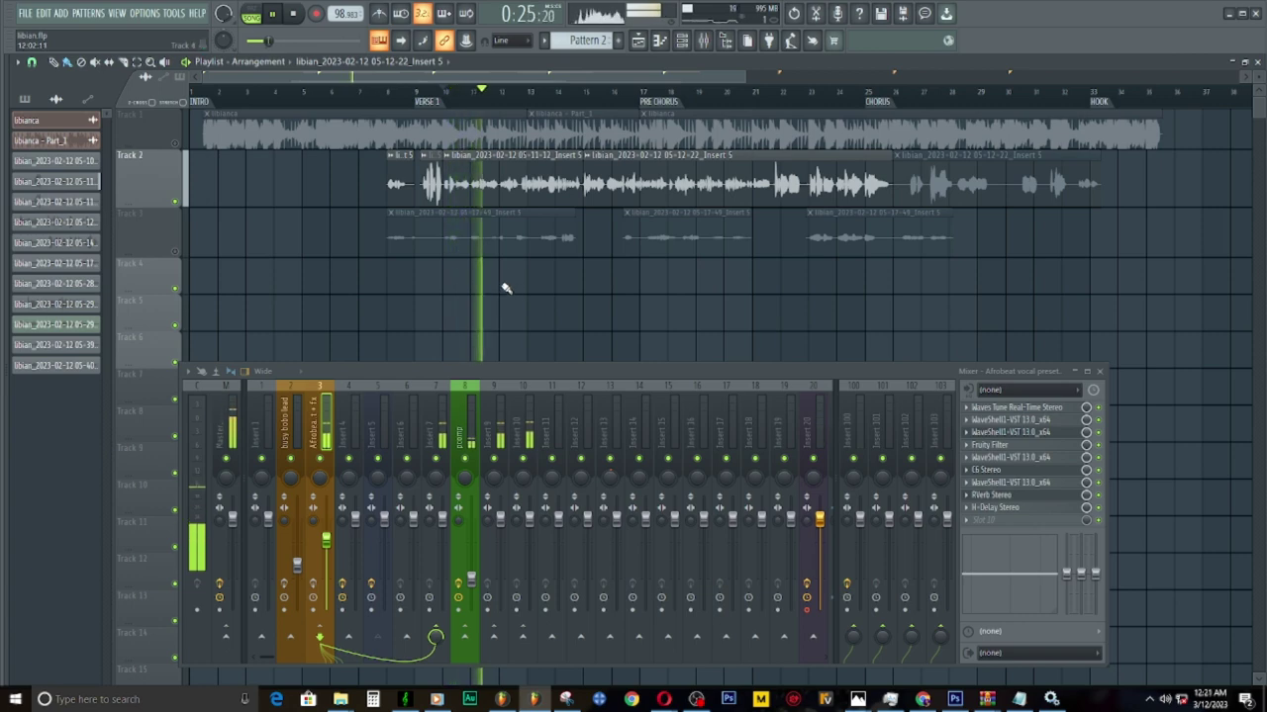
{"action": "key", "text": "space"}
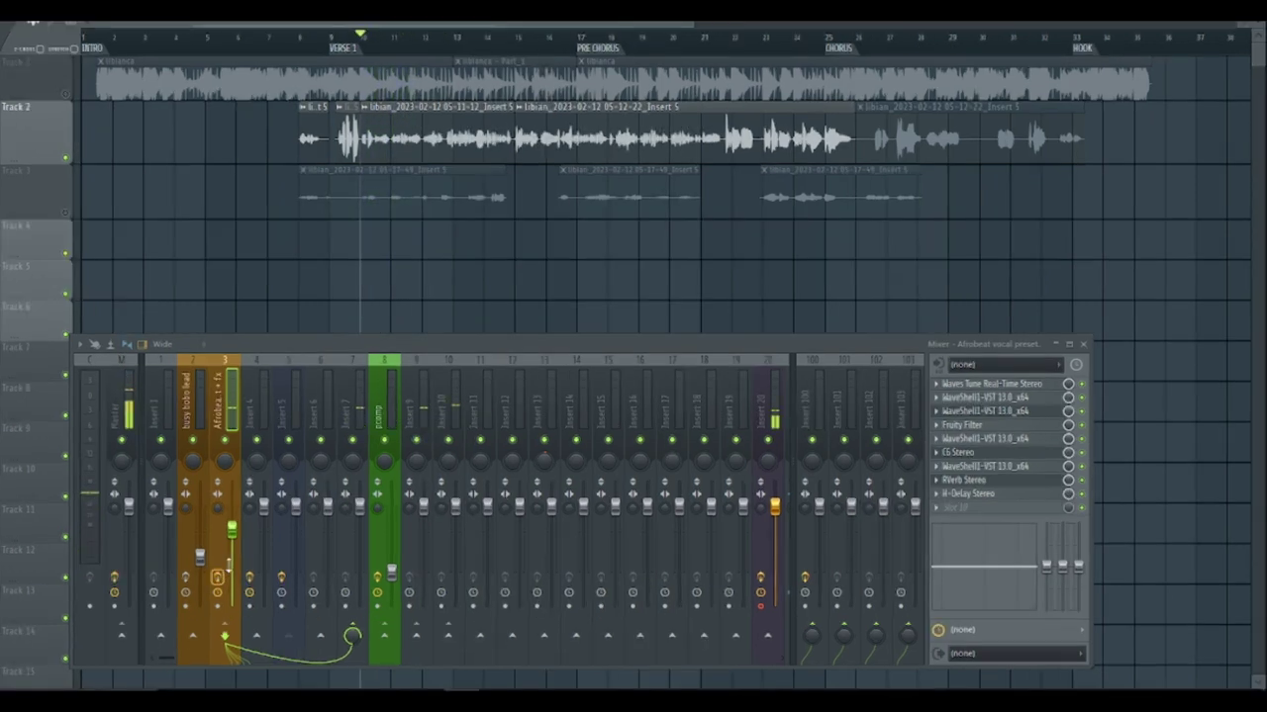
{"action": "key", "text": "space"}
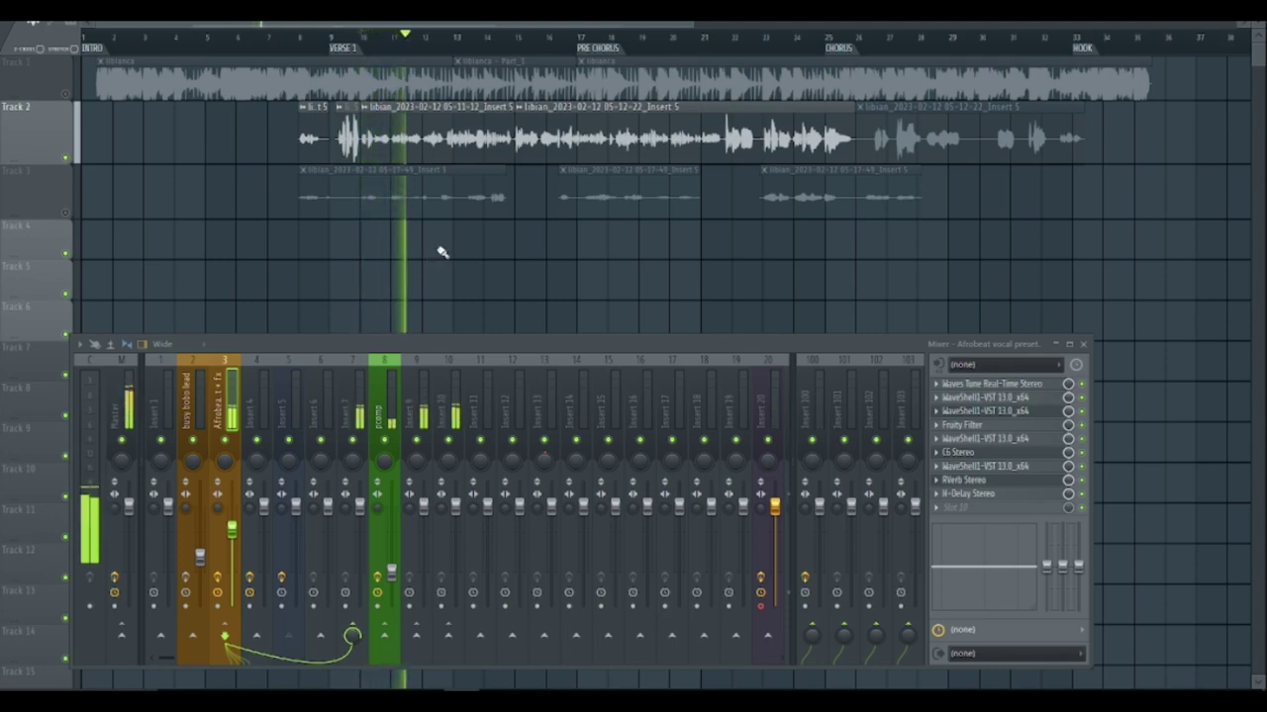
{"action": "key", "text": "space"}
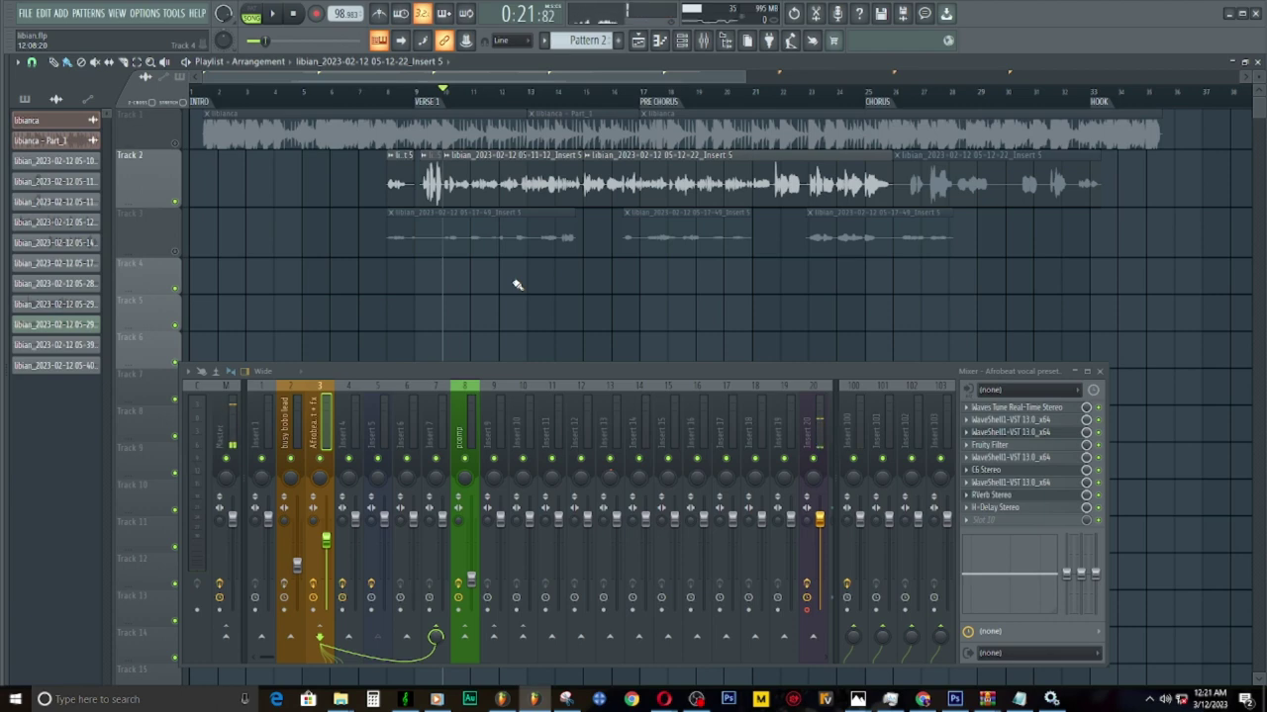
Route the verse 1 vocal clip to mixer track 4, which holds the stock plugin chain
{"action": "double_click", "coordinate": [501, 184]}
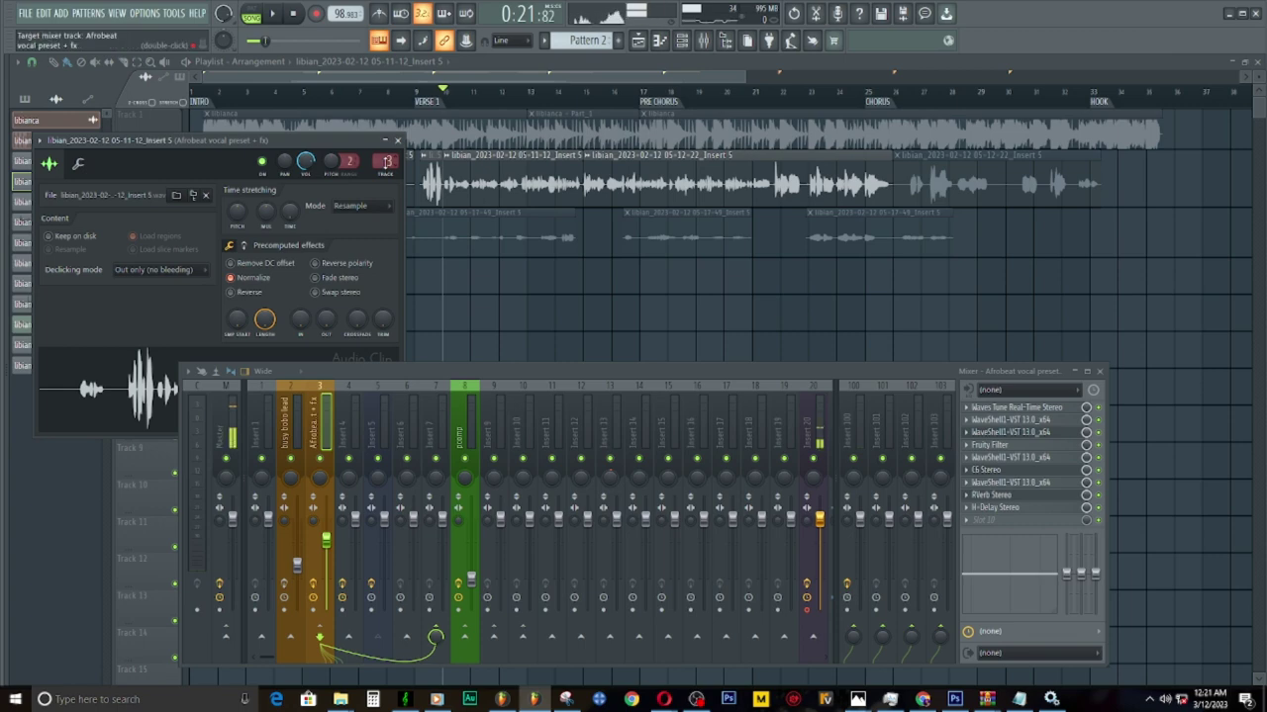
{"action": "scroll", "coordinate": [387, 161], "scroll_direction": "up", "scroll_amount": 1}
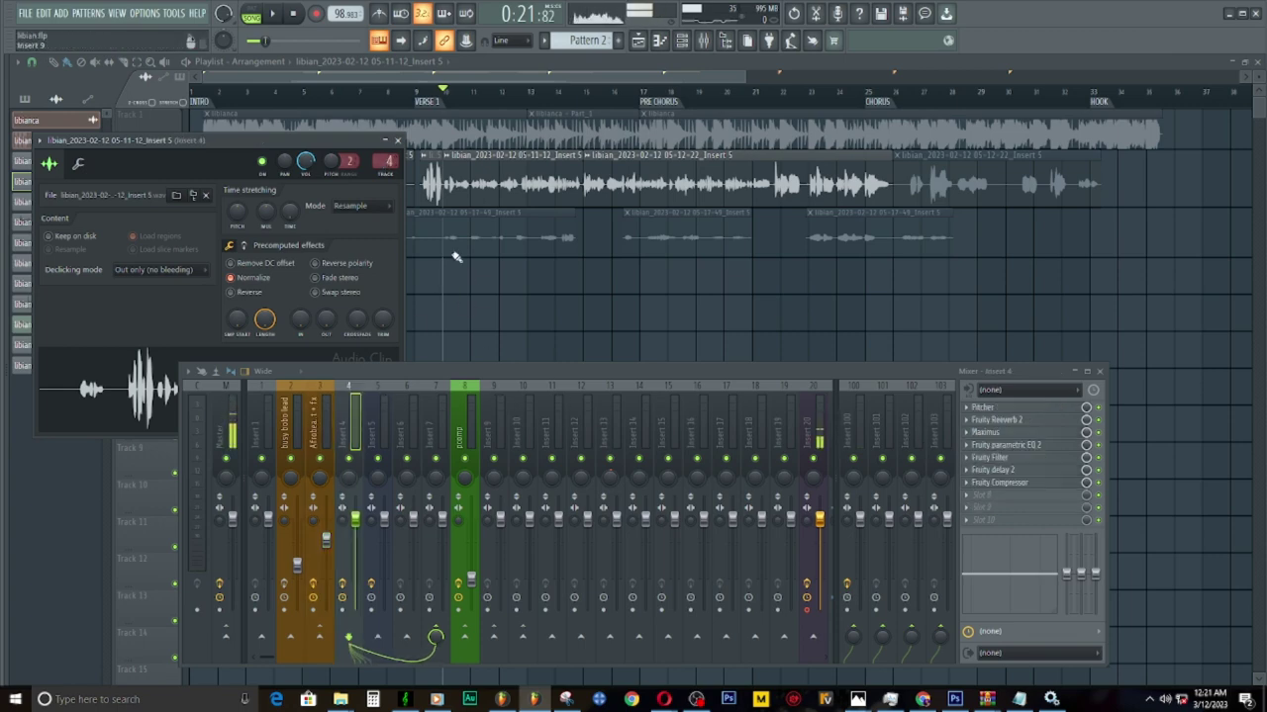
{"action": "left_click", "coordinate": [398, 140]}
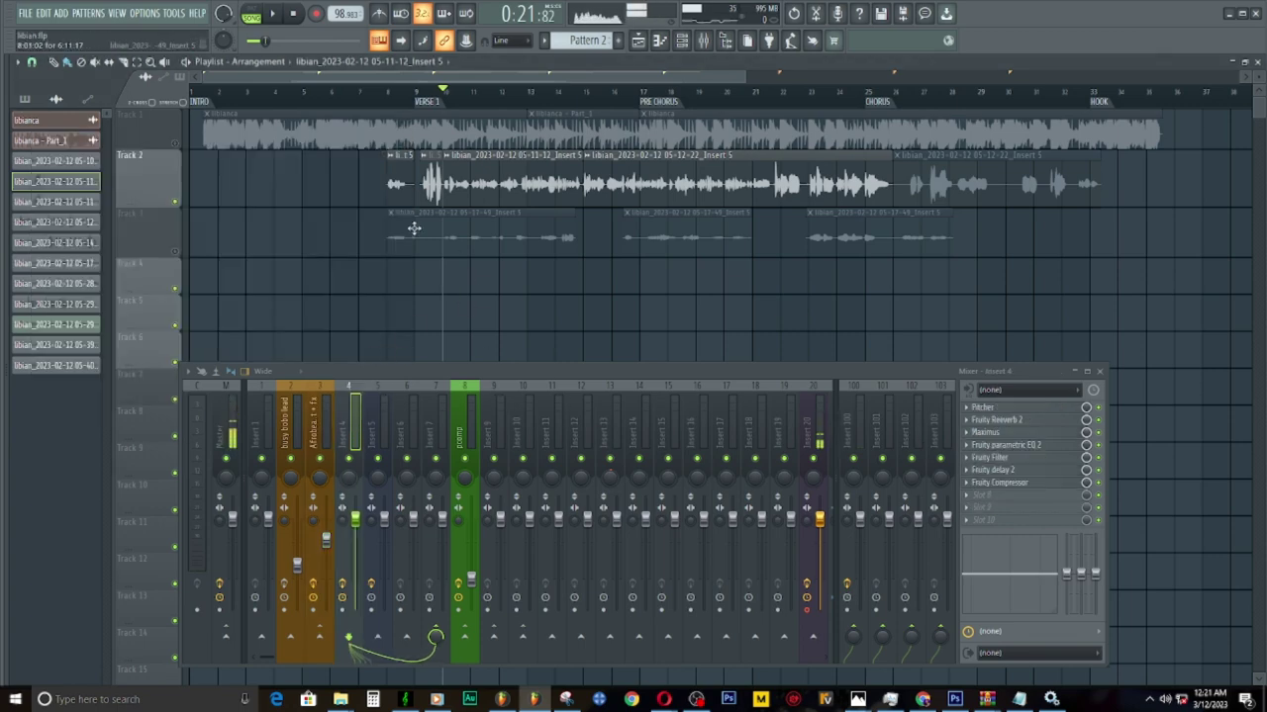
Audition the soloed vocal through Insert 4, comparing its stock plugin chain bypassed and enabled
{"action": "key", "text": "space"}
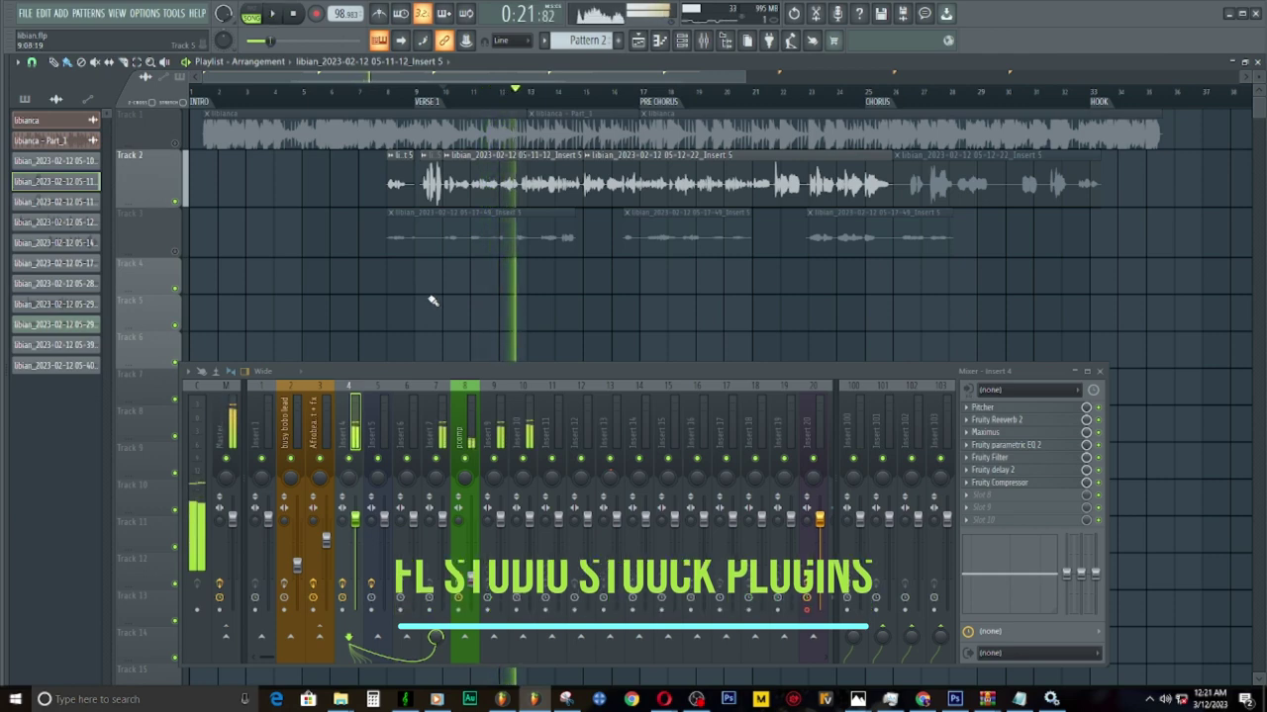
{"action": "key", "text": "space"}
{"action": "key", "text": "space"}
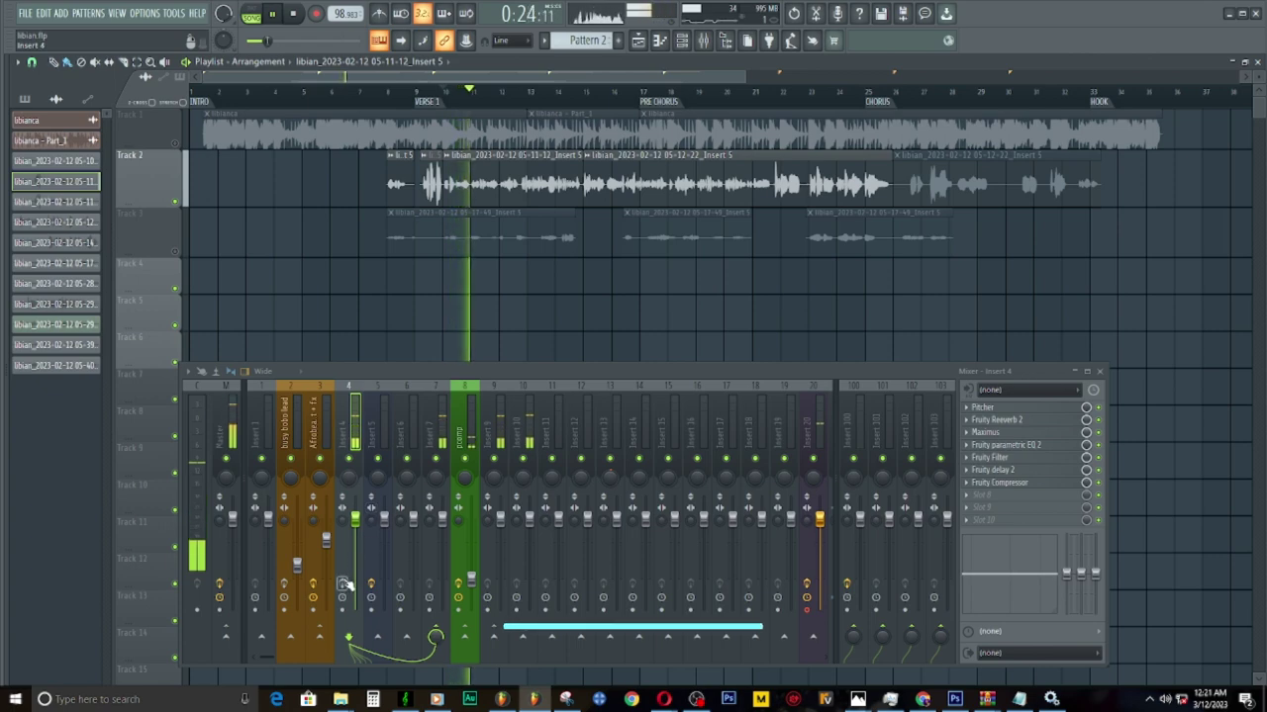
{"action": "key", "text": "space"}
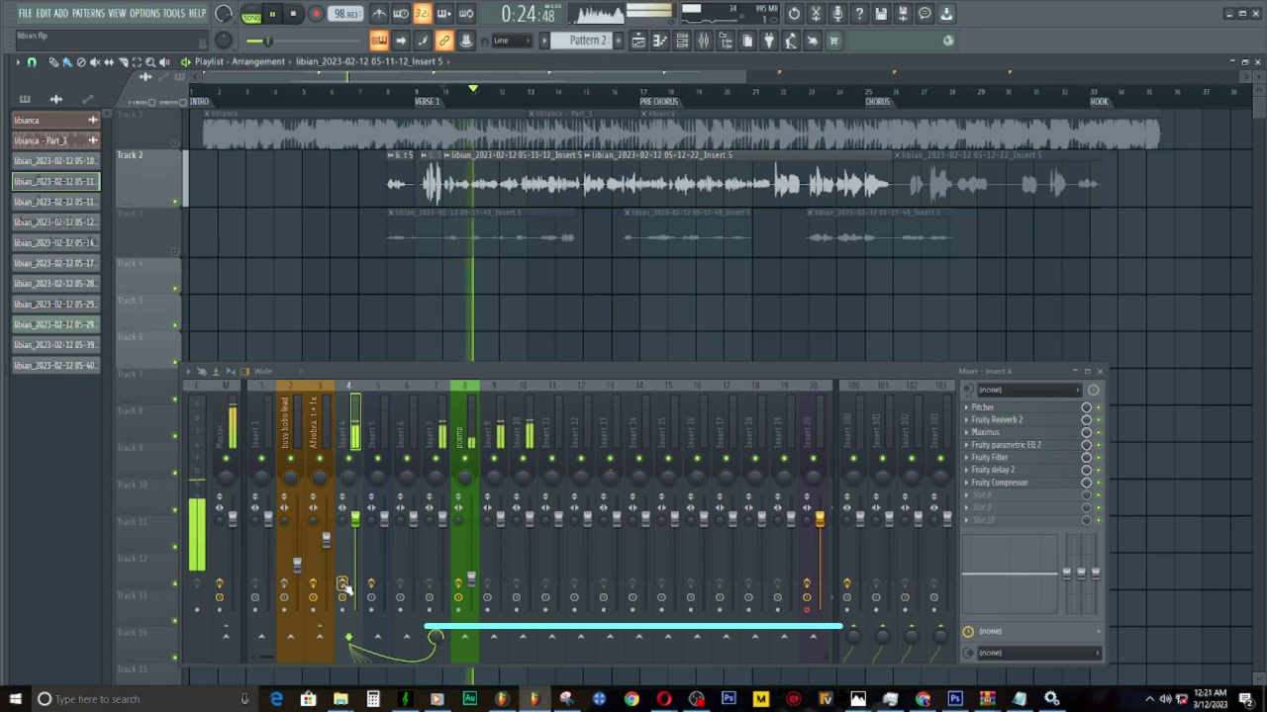
{"action": "key", "text": "space"}
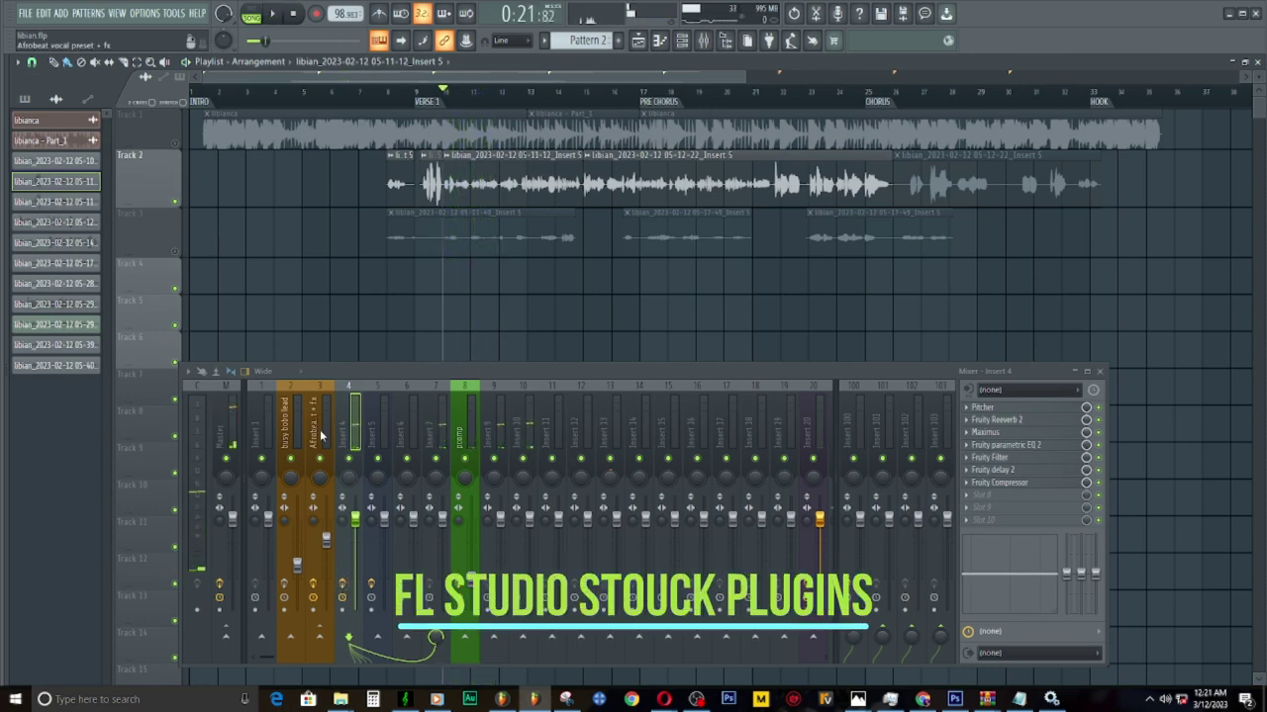
Route the verse 1 vocal clip back to mixer track 3, the Afrobeat vocal preset channel
{"action": "left_click", "coordinate": [322, 436]}
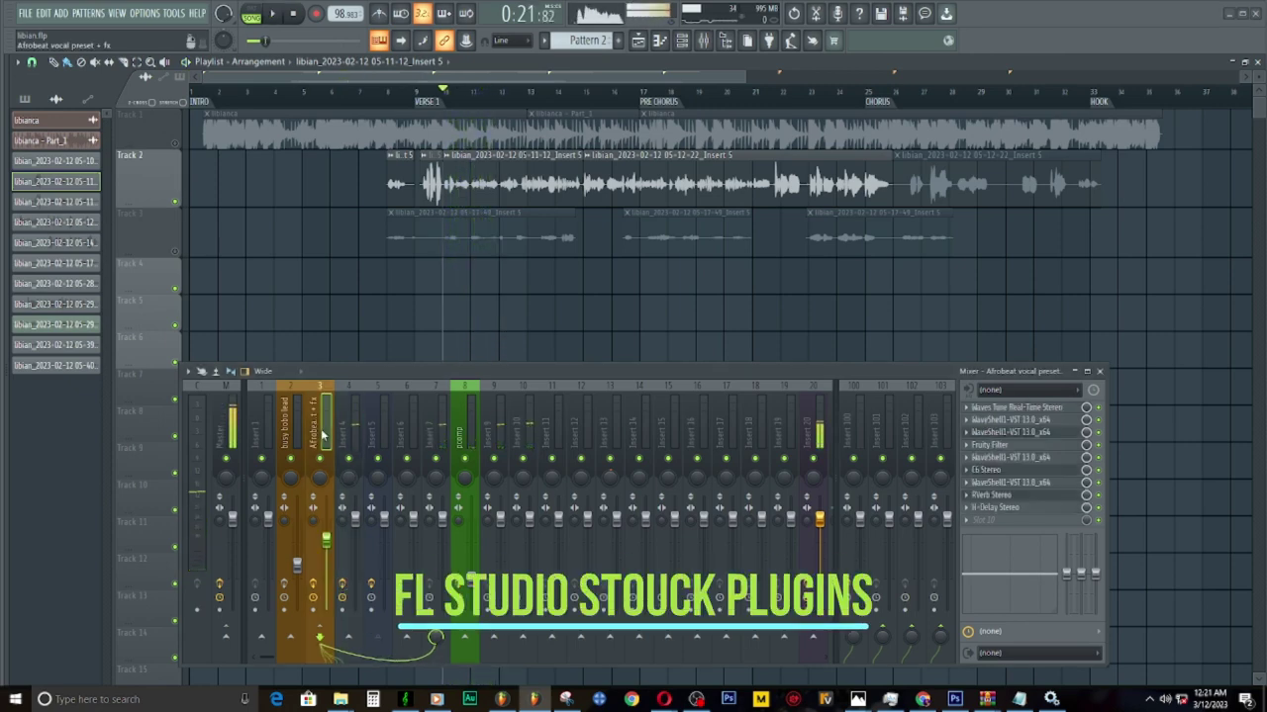
{"action": "double_click", "coordinate": [444, 184]}
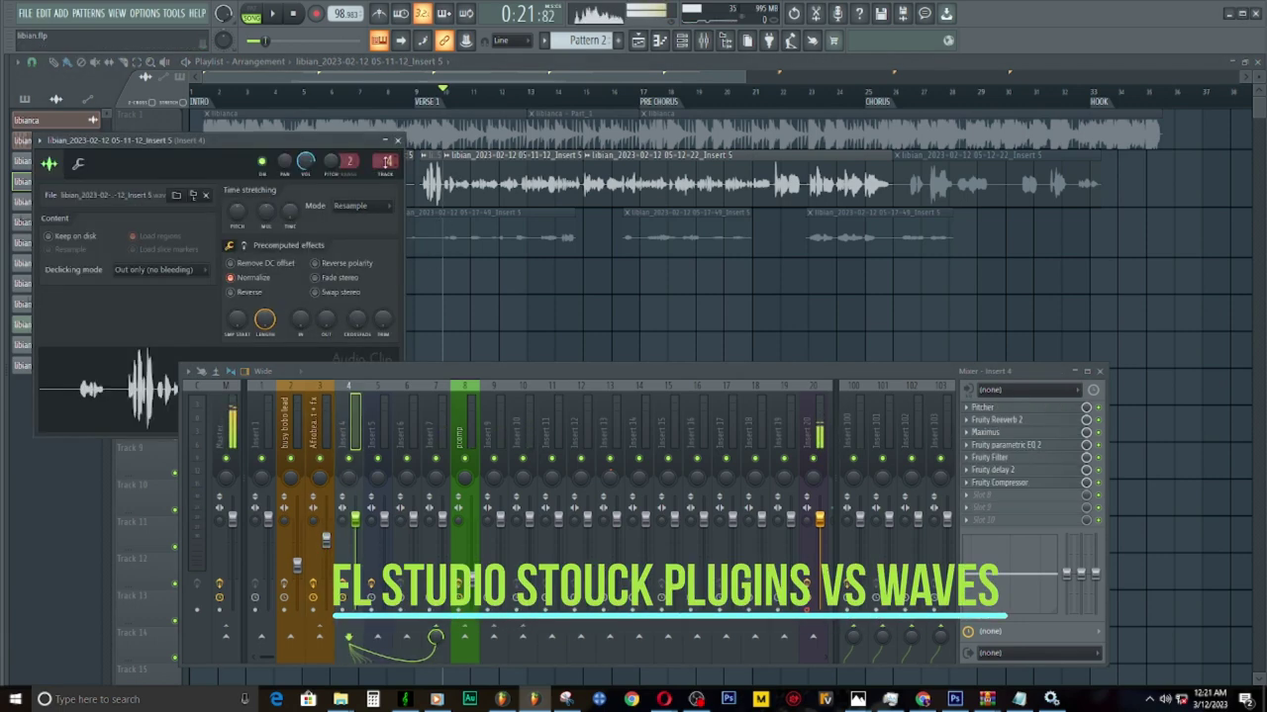
{"action": "scroll", "coordinate": [387, 163], "scroll_direction": "down", "scroll_amount": 1}
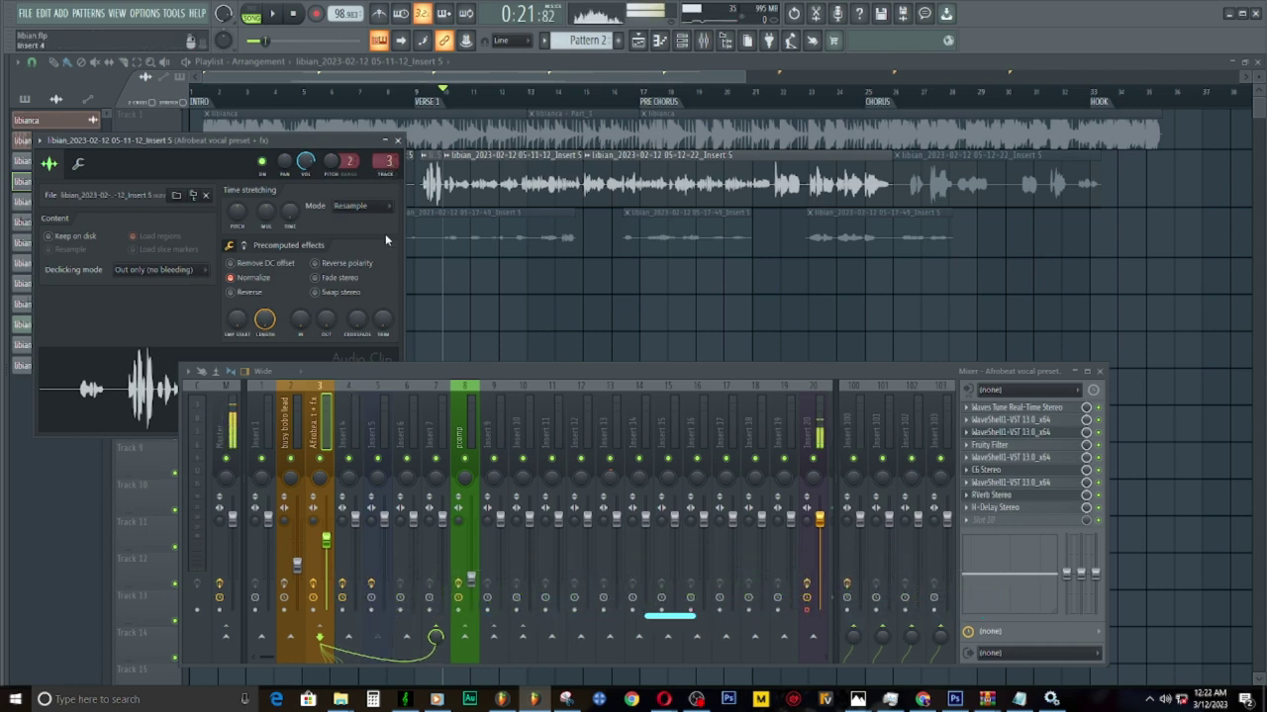
{"action": "left_click", "coordinate": [397, 140]}
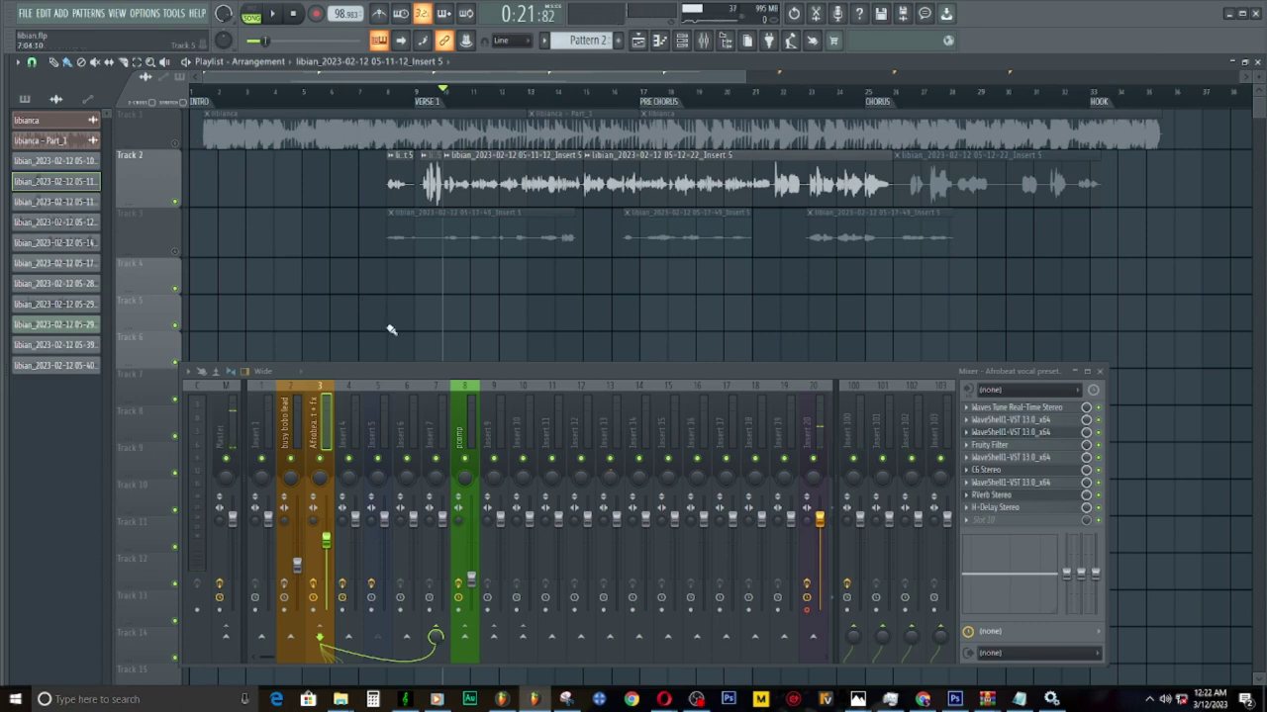
Audition the vocal, lower the mixer window and display Waves Tune Real-Time from slot 1 clear of the vocal clips
{"action": "key", "text": "space"}
{"action": "key", "text": "space"}
{"action": "left_click", "coordinate": [1030, 412]}
{"action": "left_click_drag", "start_coordinate": [750, 368], "coordinate": [749, 459]}
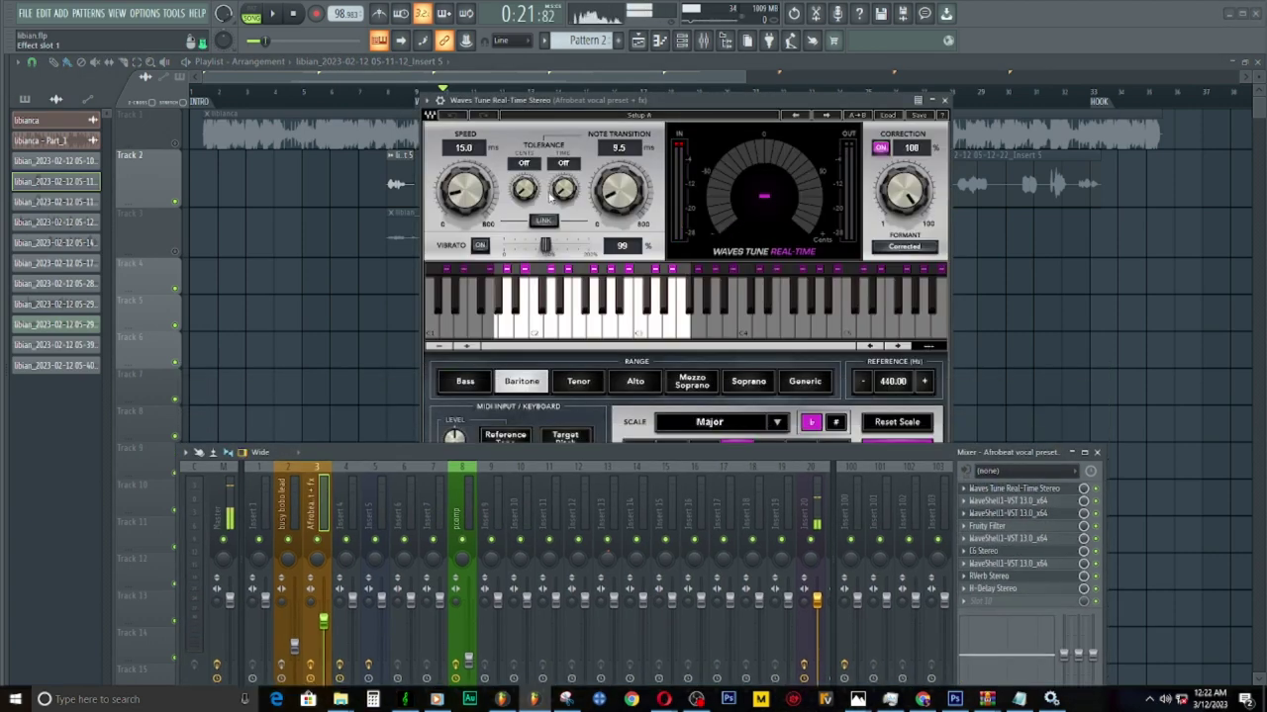
{"action": "left_click_drag", "start_coordinate": [668, 101], "coordinate": [828, 106]}
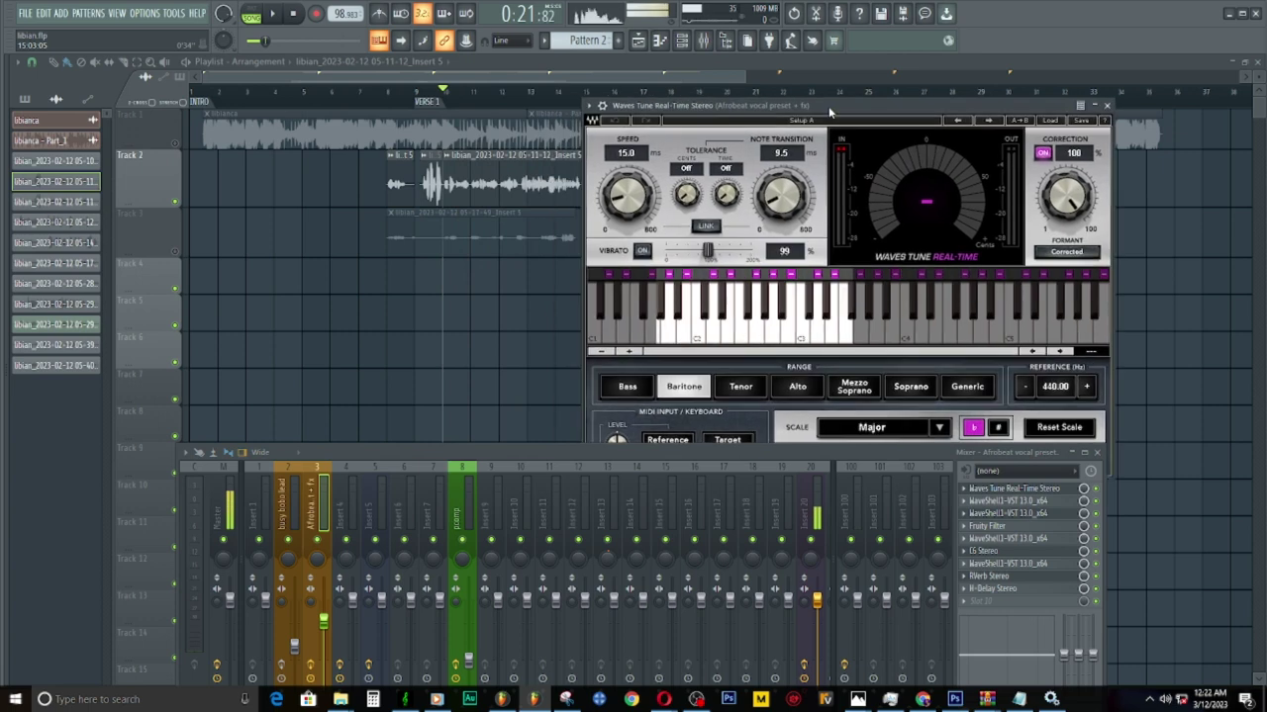
Display the RDeEsser from slot 2 beside the vocal clips and audition the vocal with the effects after it bypassed
{"action": "left_click", "coordinate": [1019, 502]}
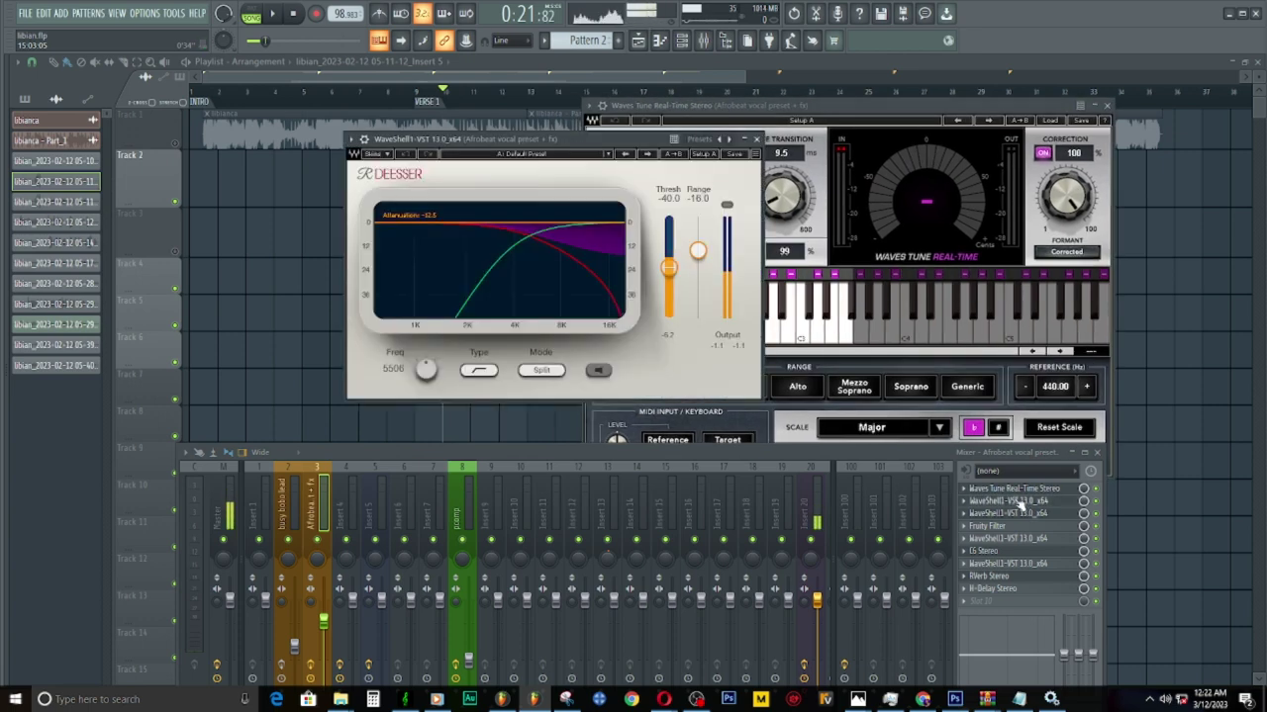
{"action": "left_click_drag", "start_coordinate": [569, 148], "coordinate": [841, 127]}
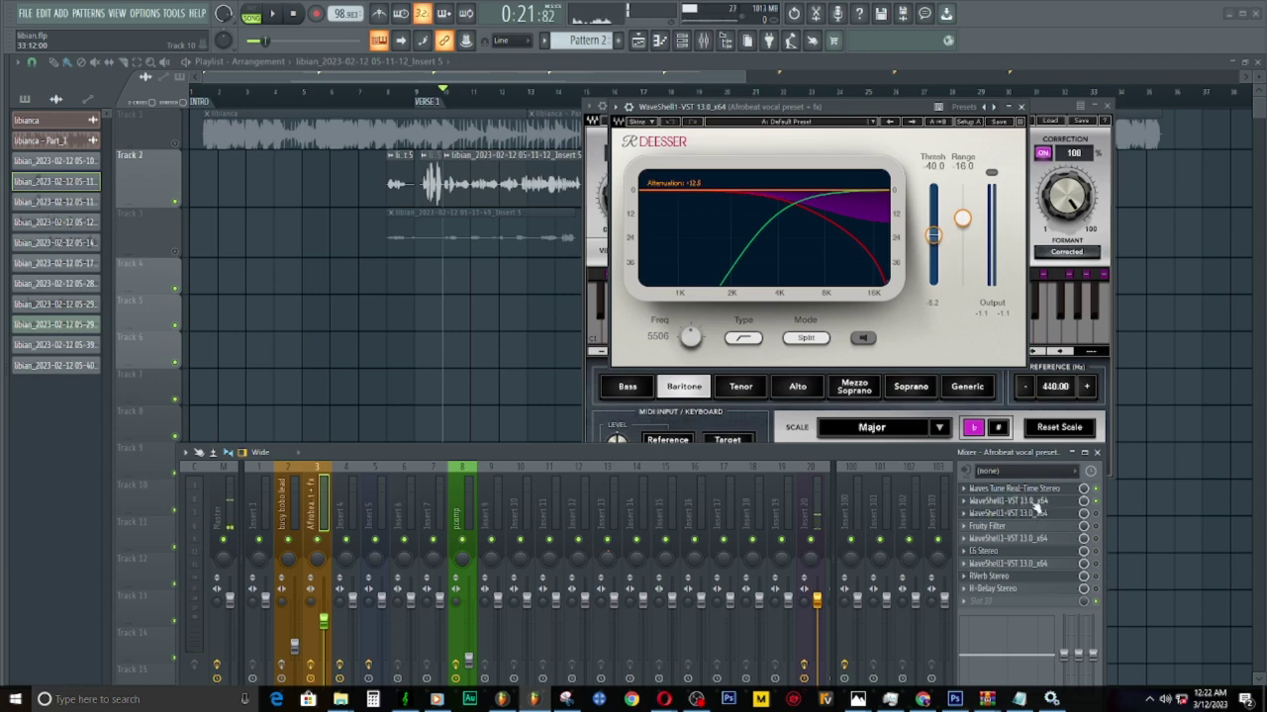
{"action": "left_click_drag", "start_coordinate": [835, 112], "coordinate": [922, 136]}
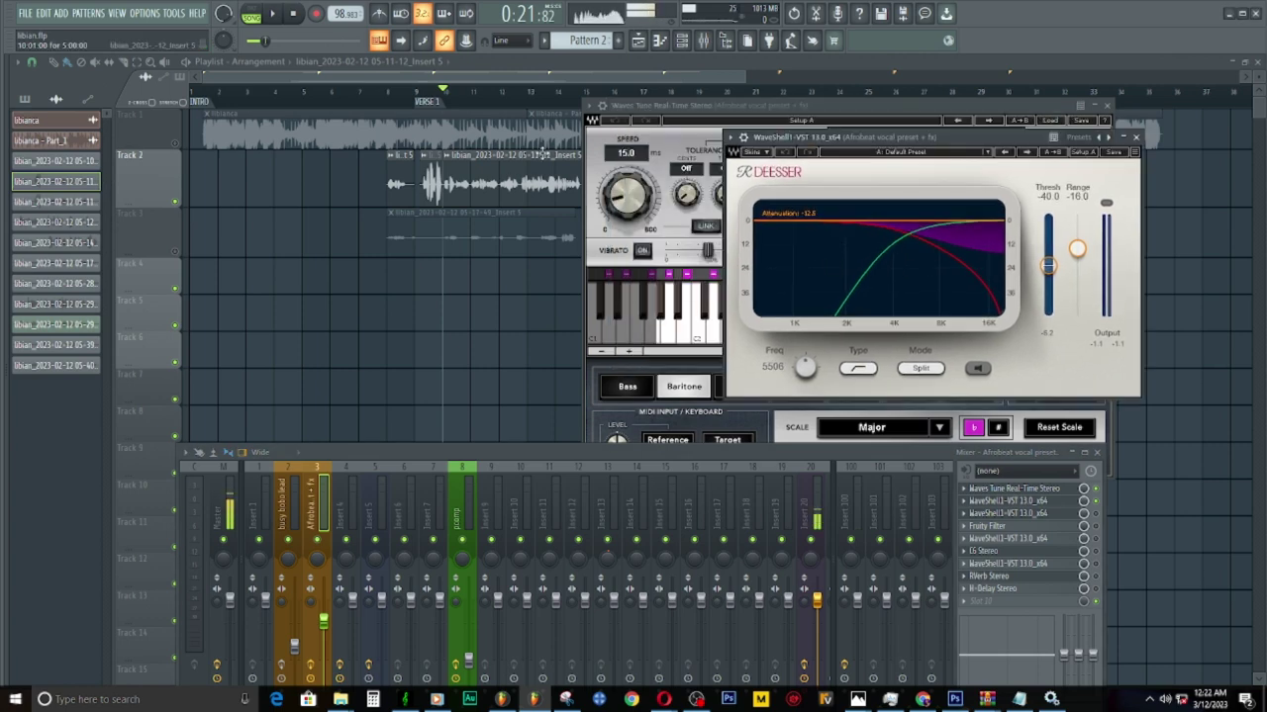
{"action": "key", "text": "space"}
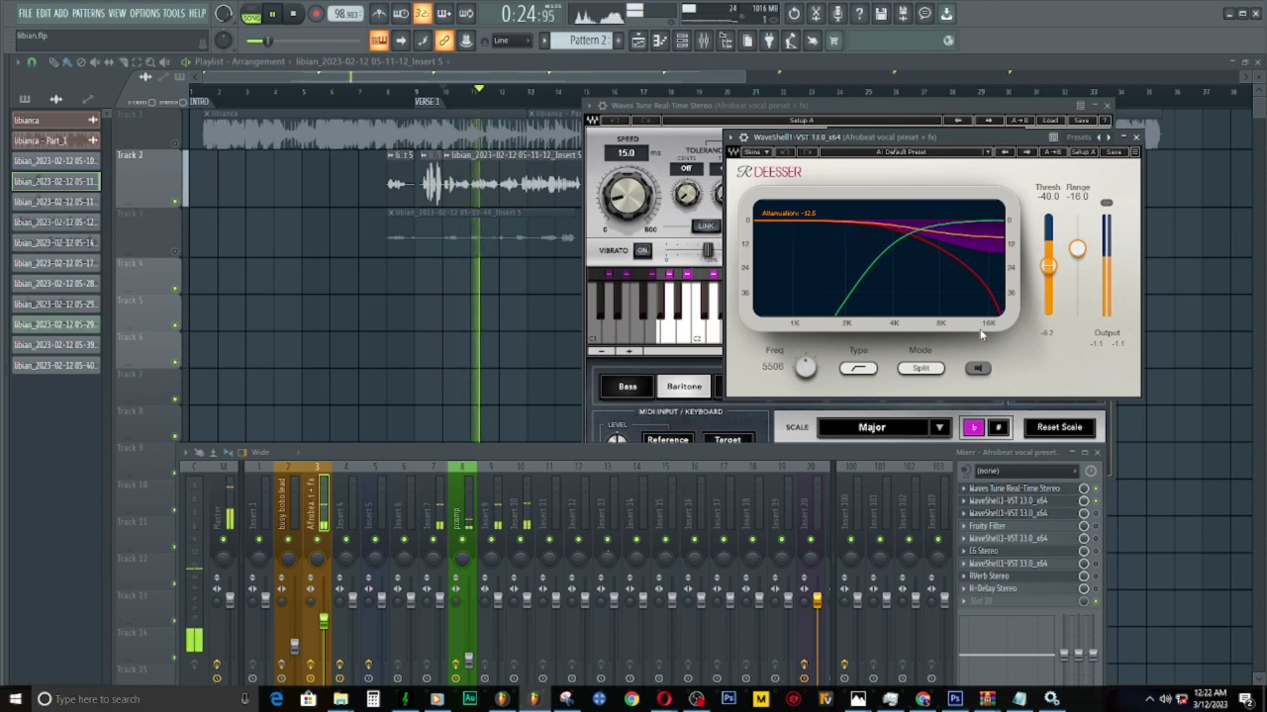
{"action": "key", "text": "space"}
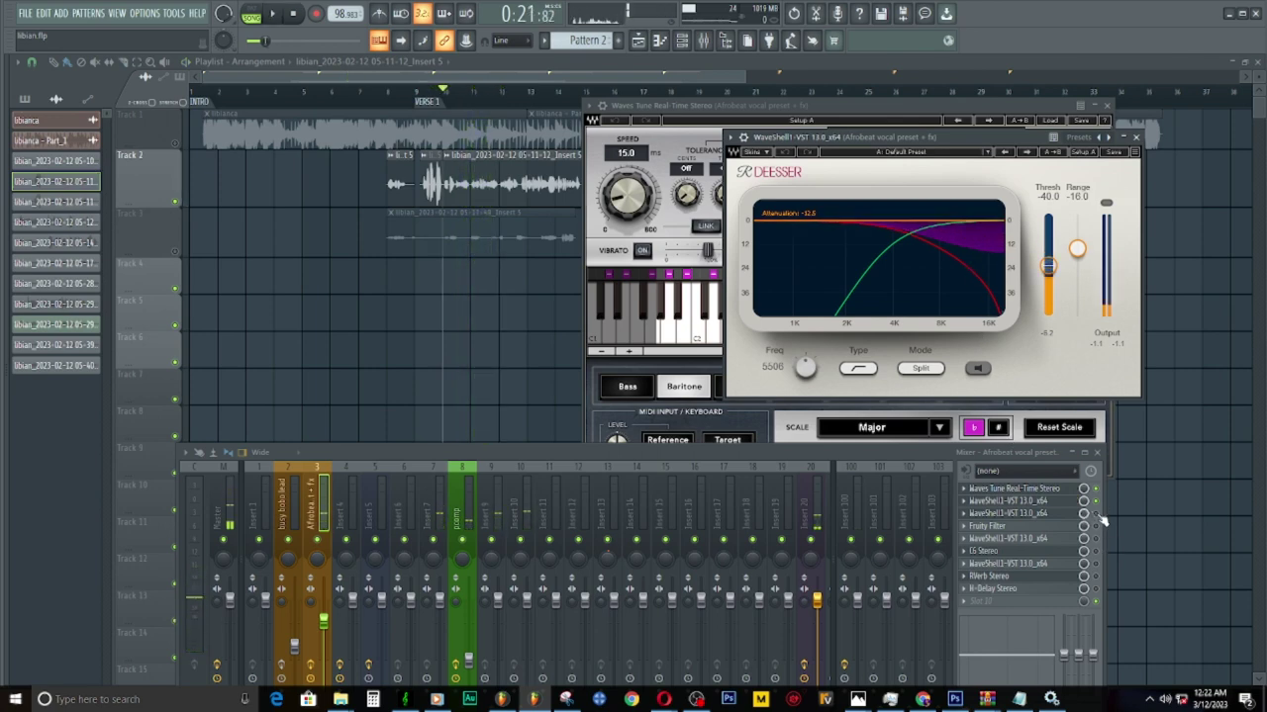
Display the SSL channel strip from slot 3 beside the clips and compare the vocal with it enabled and bypassed
{"action": "left_click", "coordinate": [1039, 513]}
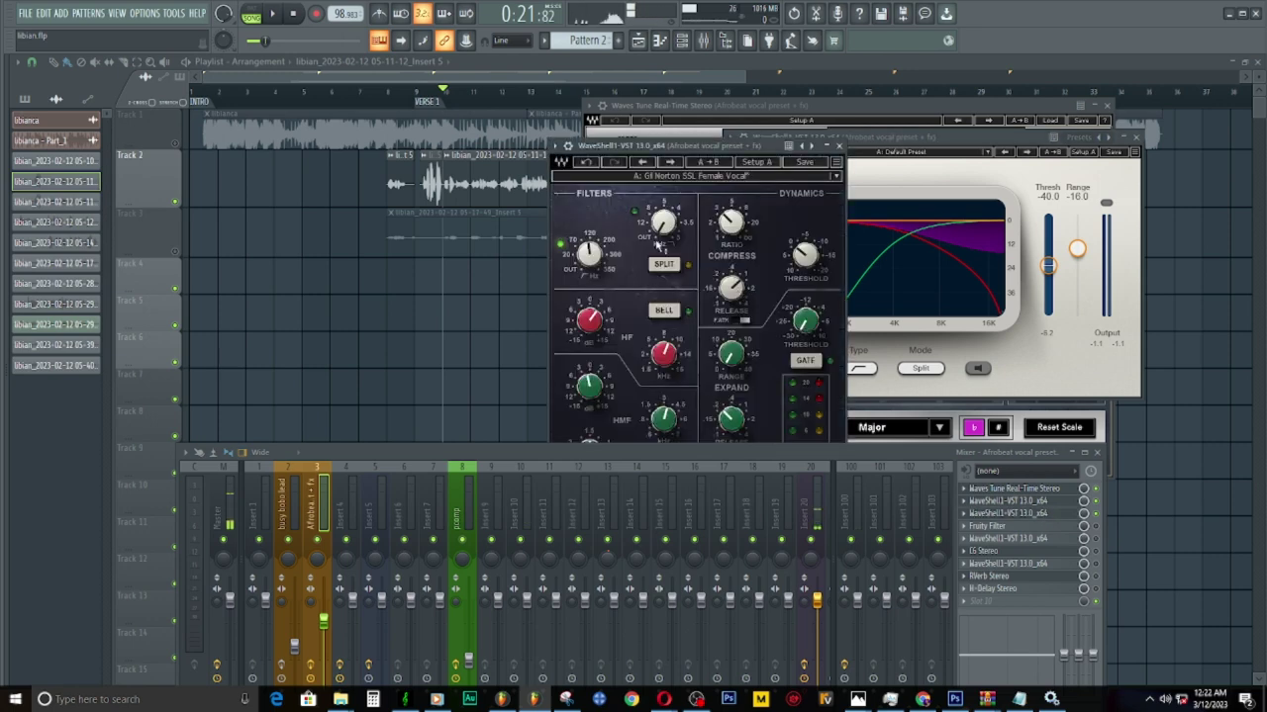
{"action": "left_click_drag", "start_coordinate": [678, 164], "coordinate": [921, 128]}
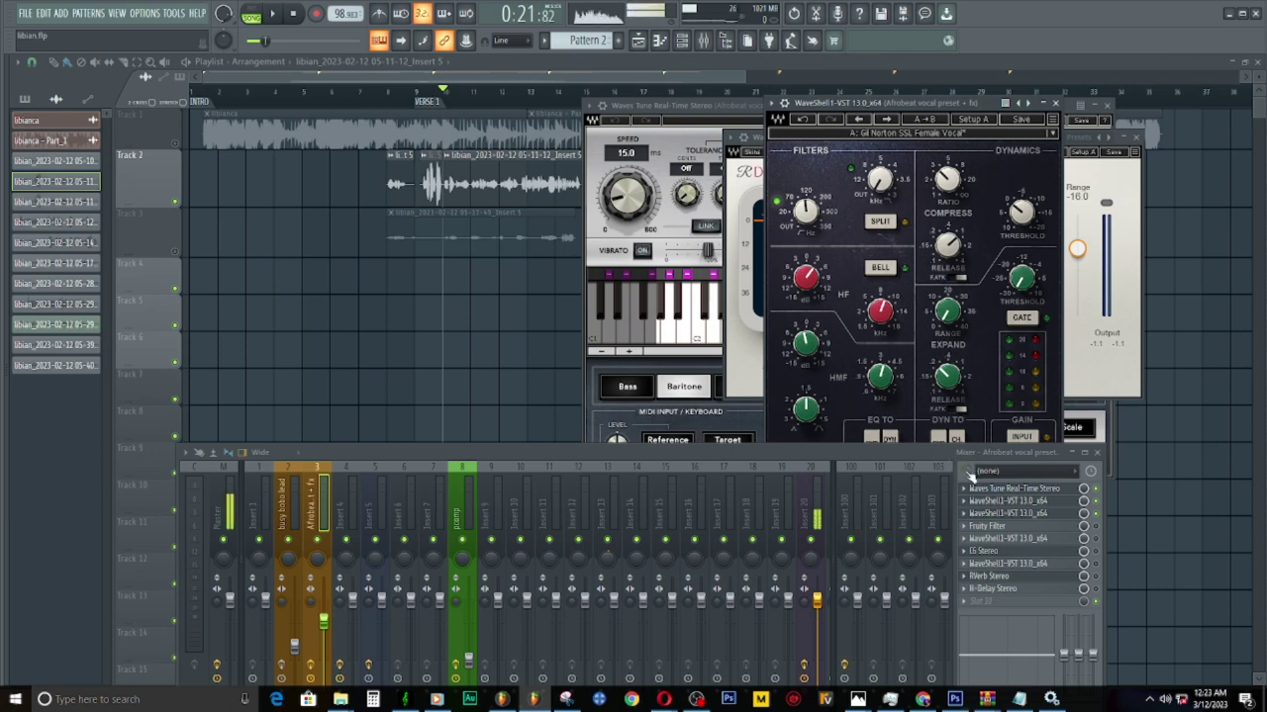
{"action": "key", "text": "space"}
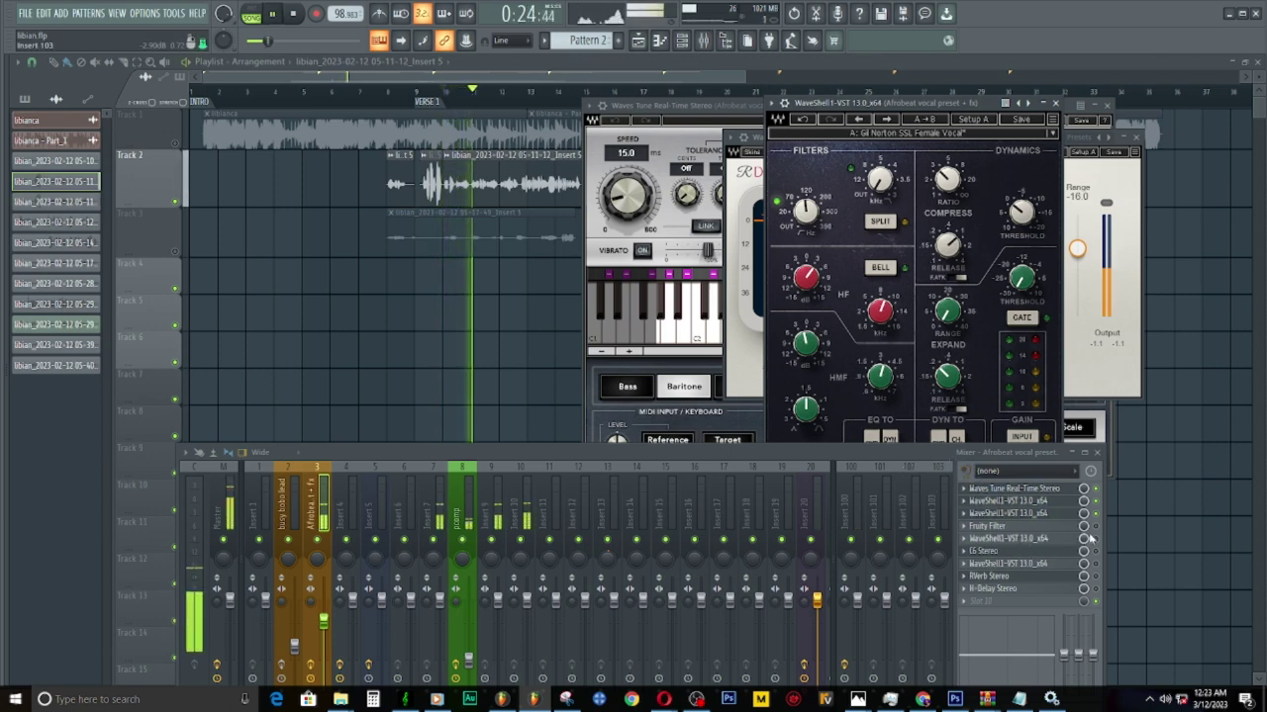
{"action": "key", "text": "space"}
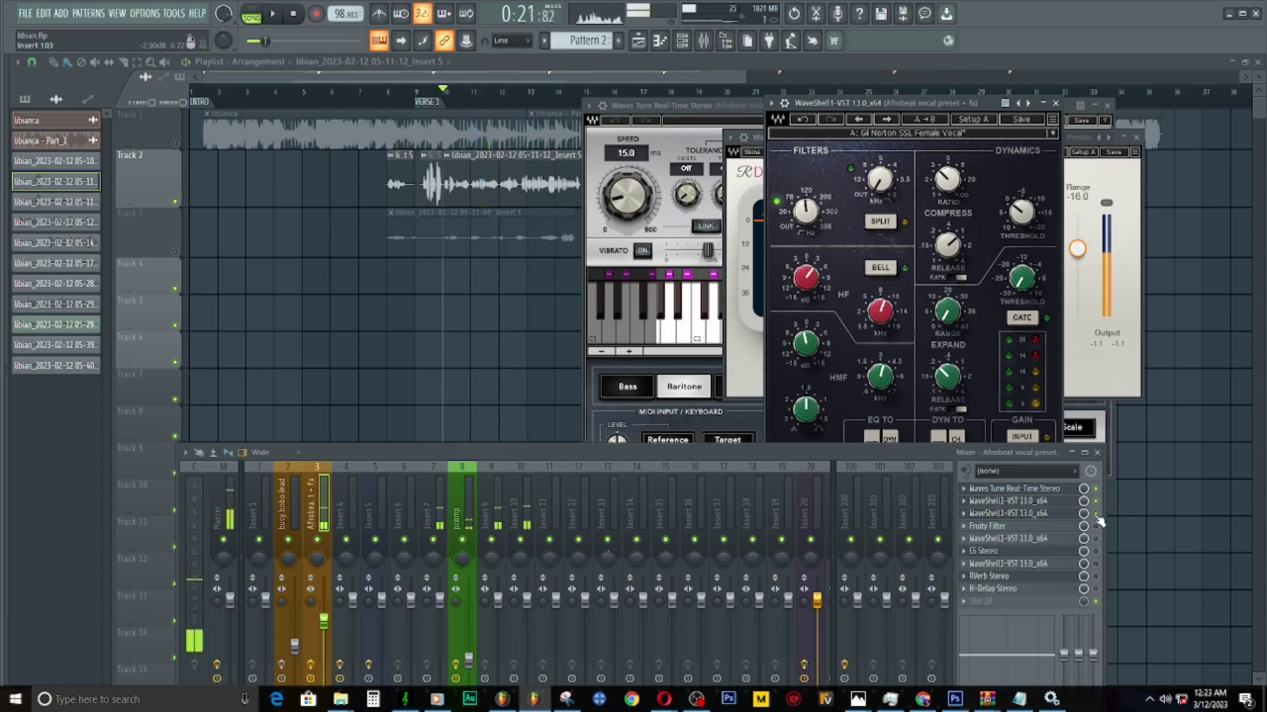
{"action": "key", "text": "space"}
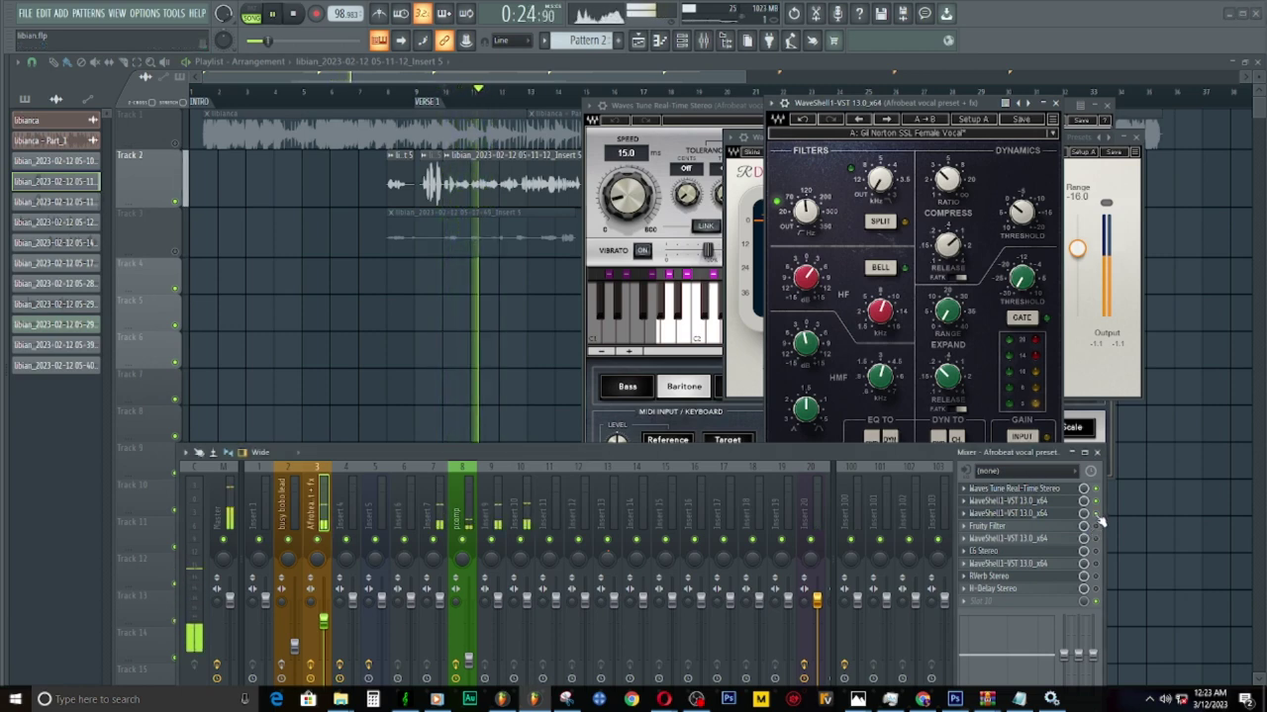
{"action": "key", "text": "space"}
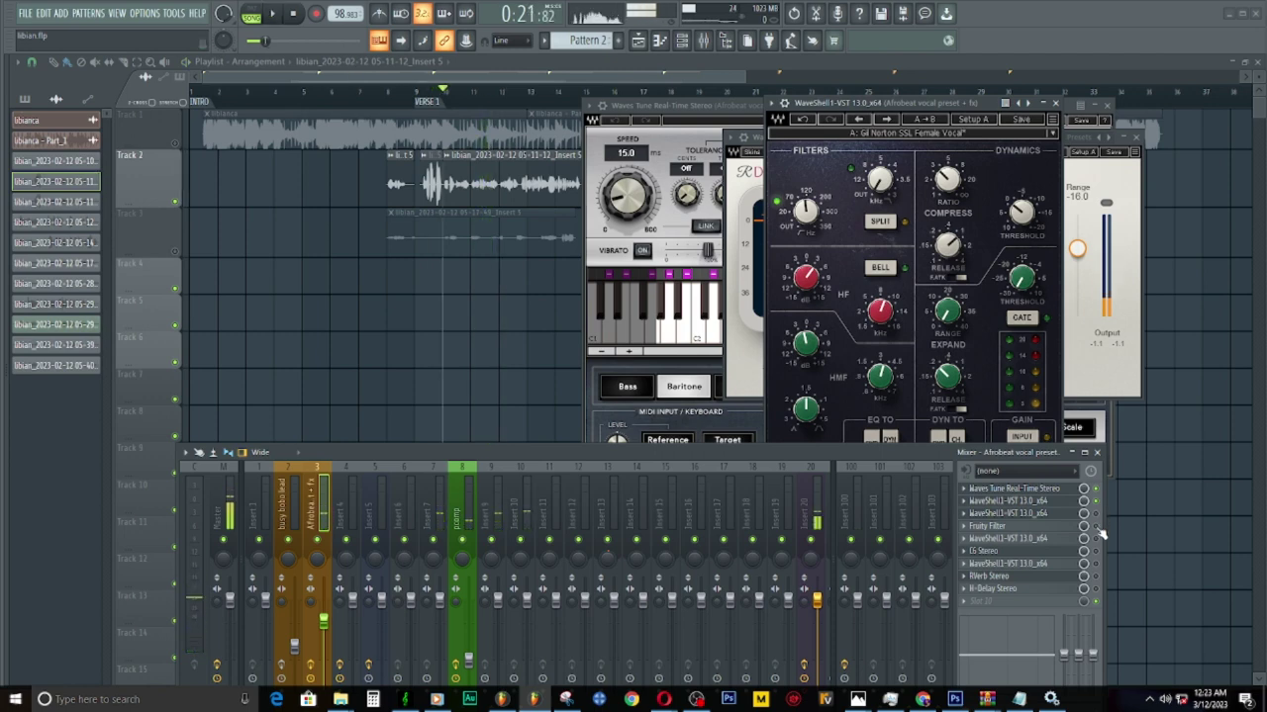
Display the Fruity Filter from slot 4 in front of the other plugins, enable it and audition the vocal through it
{"action": "left_click", "coordinate": [1001, 527]}
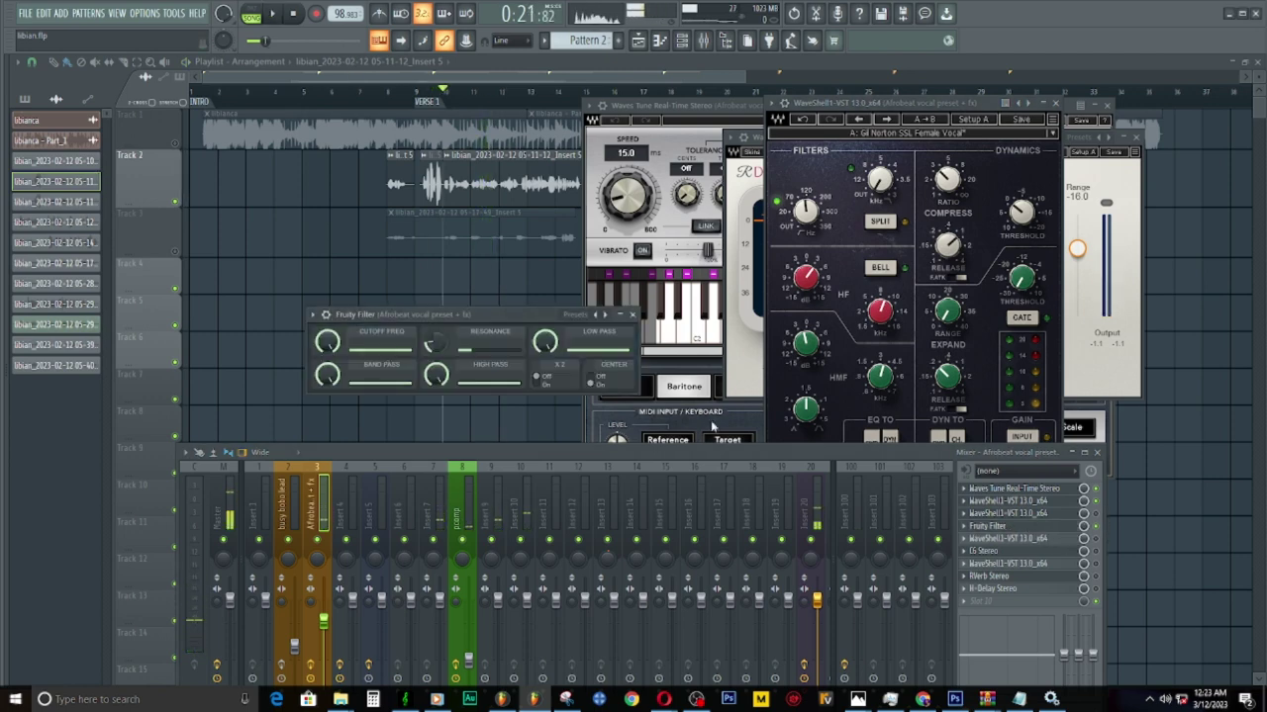
{"action": "left_click_drag", "start_coordinate": [492, 295], "coordinate": [639, 269]}
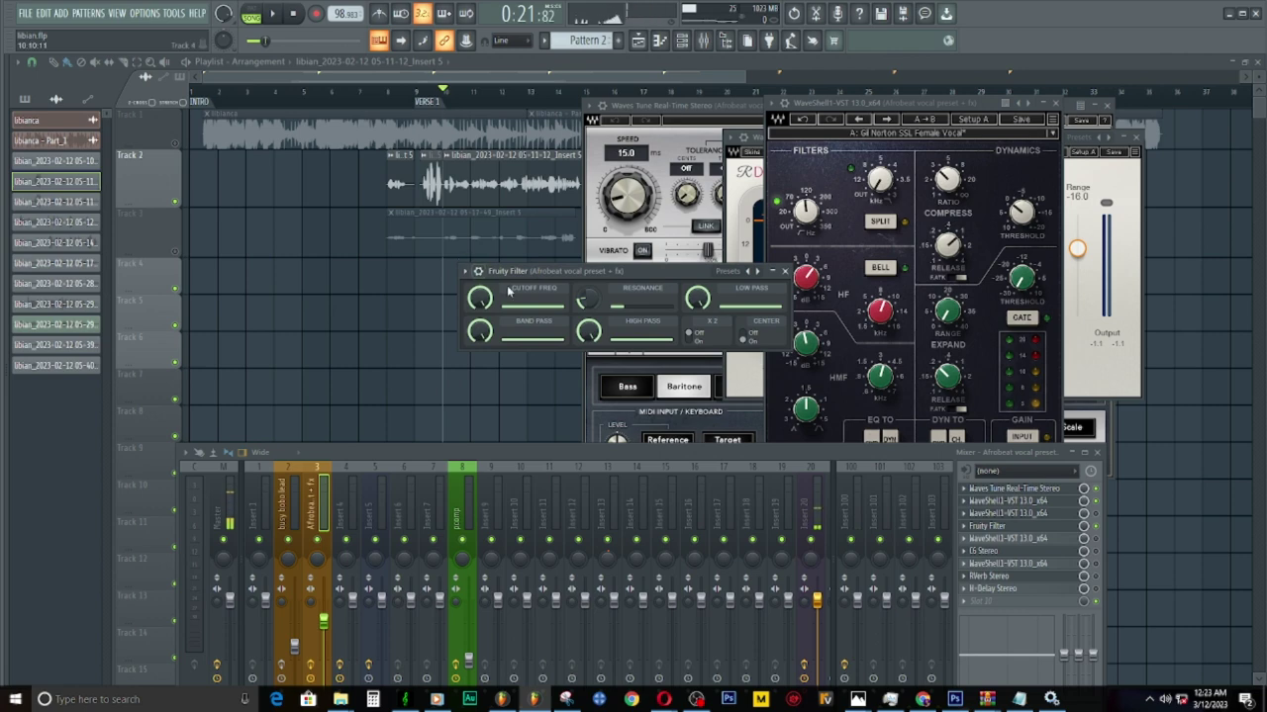
{"action": "left_click_drag", "start_coordinate": [536, 274], "coordinate": [725, 282]}
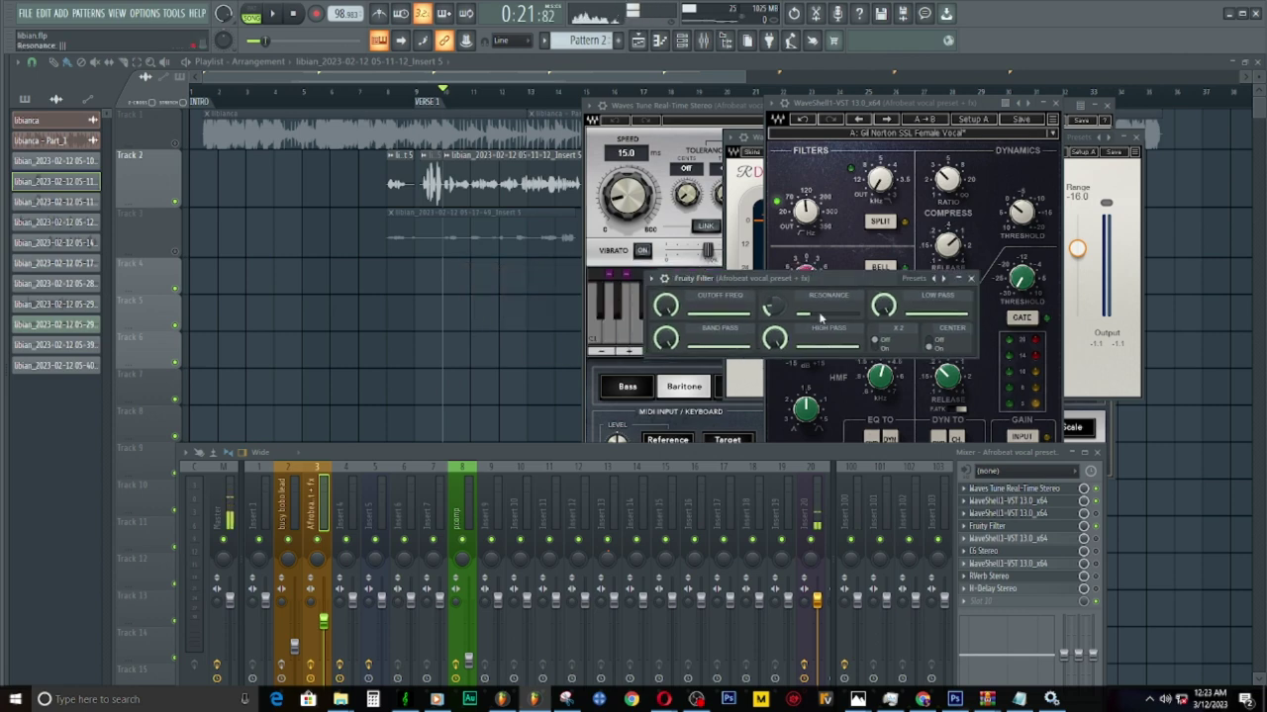
{"action": "mouse_move", "coordinate": [836, 286]}
{"action": "left_mouse_down"}
{"action": "mouse_move", "coordinate": [765, 284]}
{"action": "mouse_move", "coordinate": [827, 272]}
{"action": "left_mouse_up"}
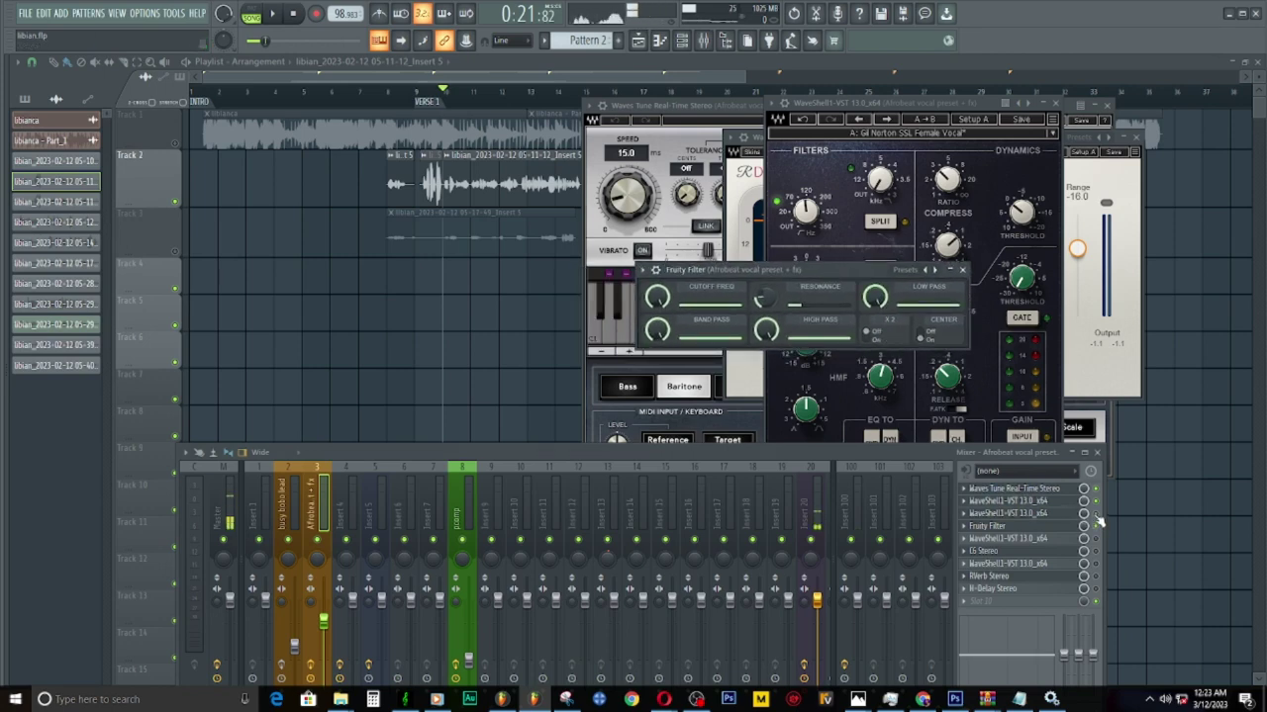
{"action": "key", "text": "space"}
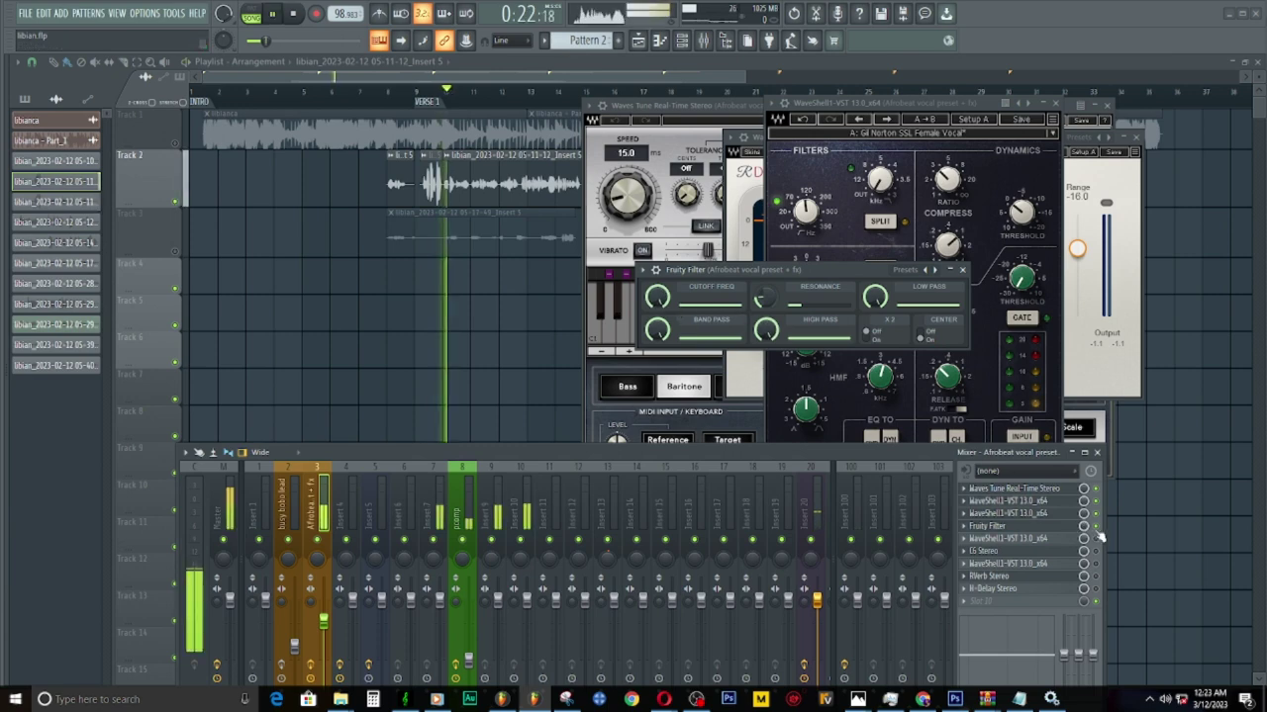
{"action": "key", "text": "space"}
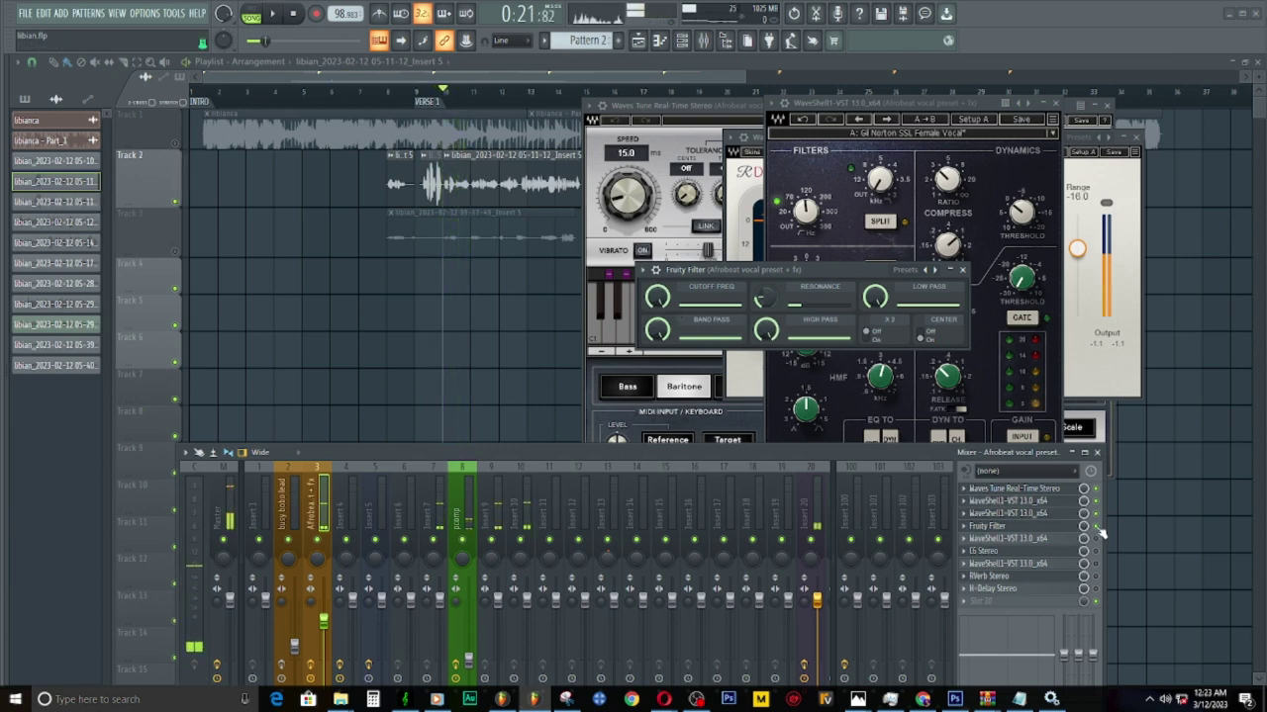
{"action": "key", "text": "space"}
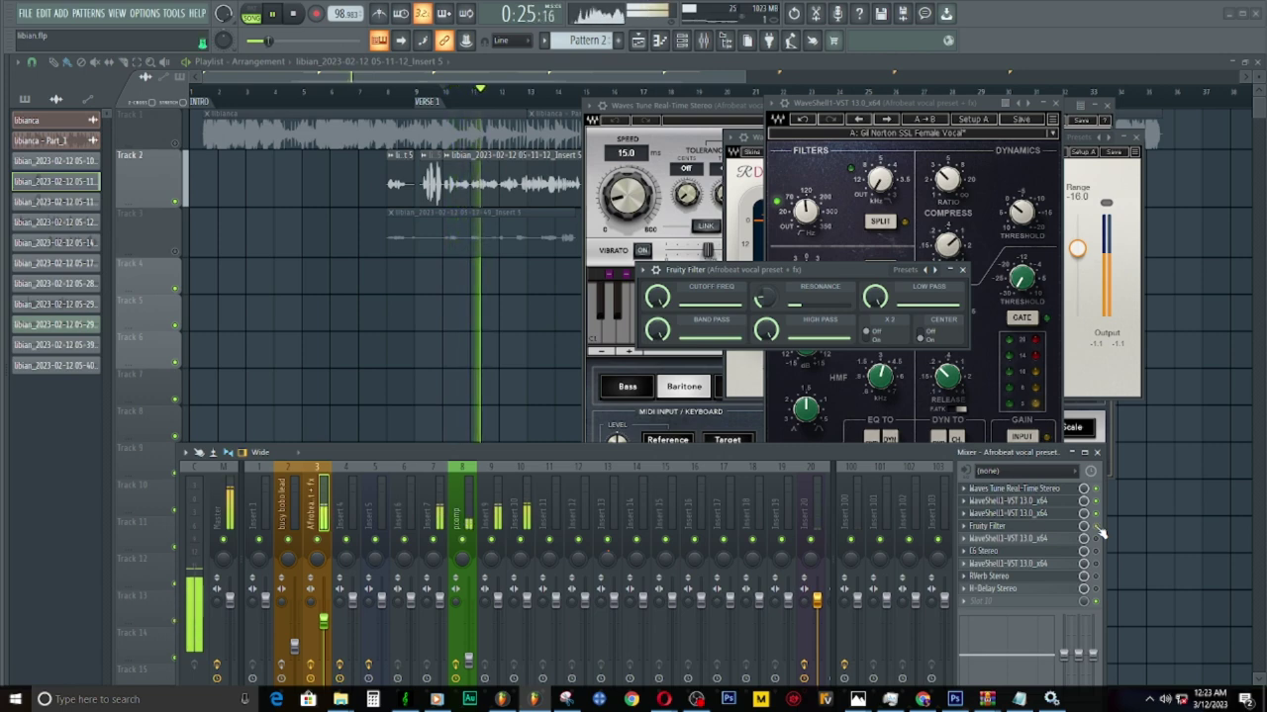
{"action": "key", "text": "space"}
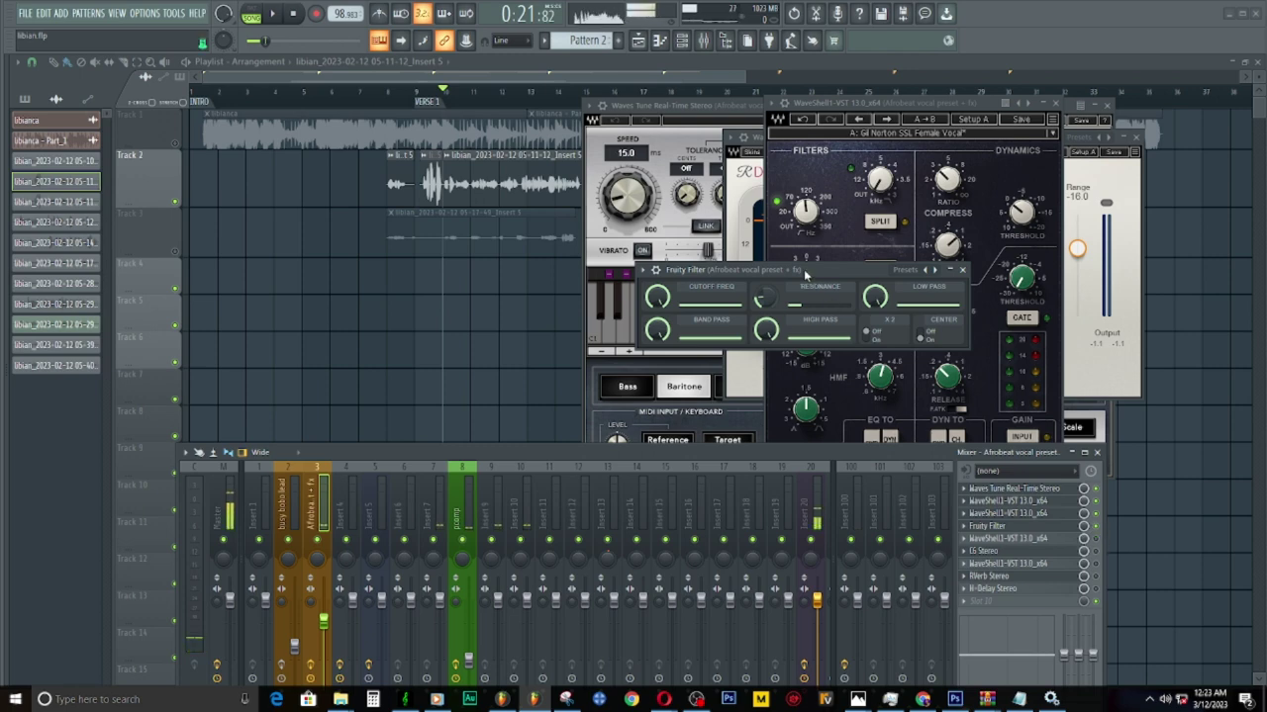
{"action": "left_click_drag", "start_coordinate": [806, 275], "coordinate": [841, 265]}
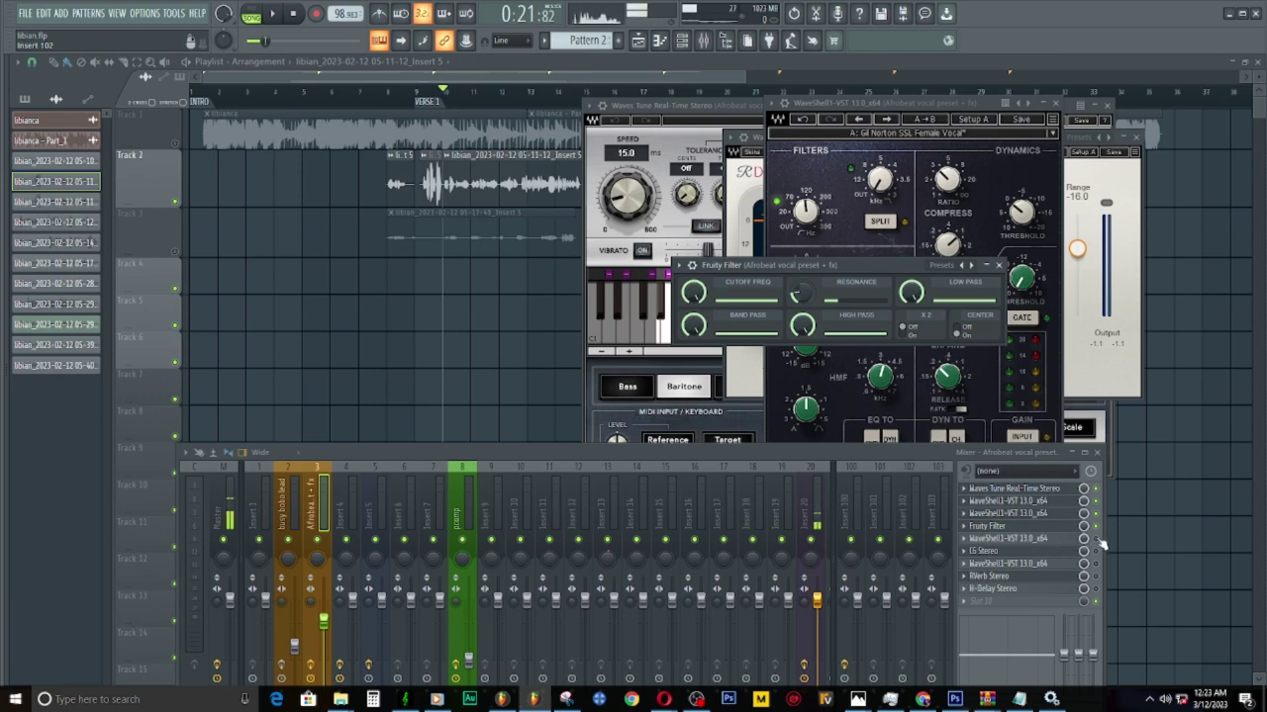
Display the second RDeEsser from slot 5, enable it and audition the vocal through it
{"action": "left_click", "coordinate": [1036, 540]}
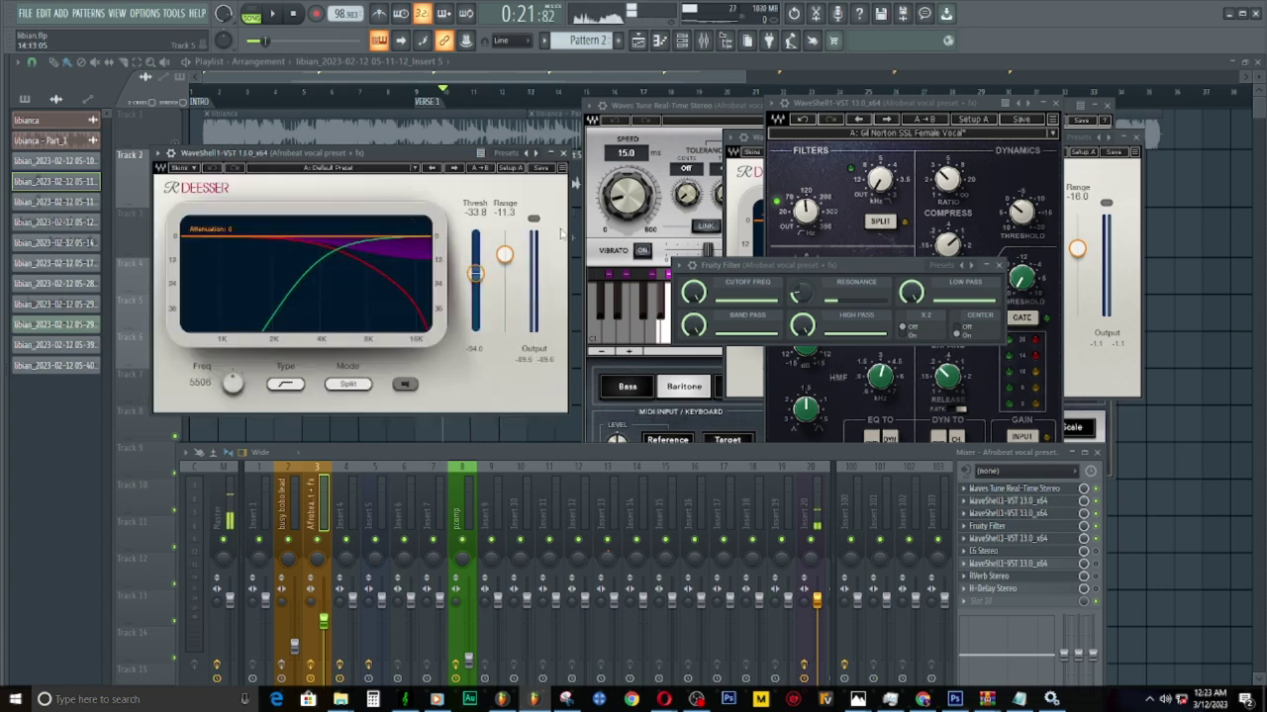
{"action": "key", "text": "space"}
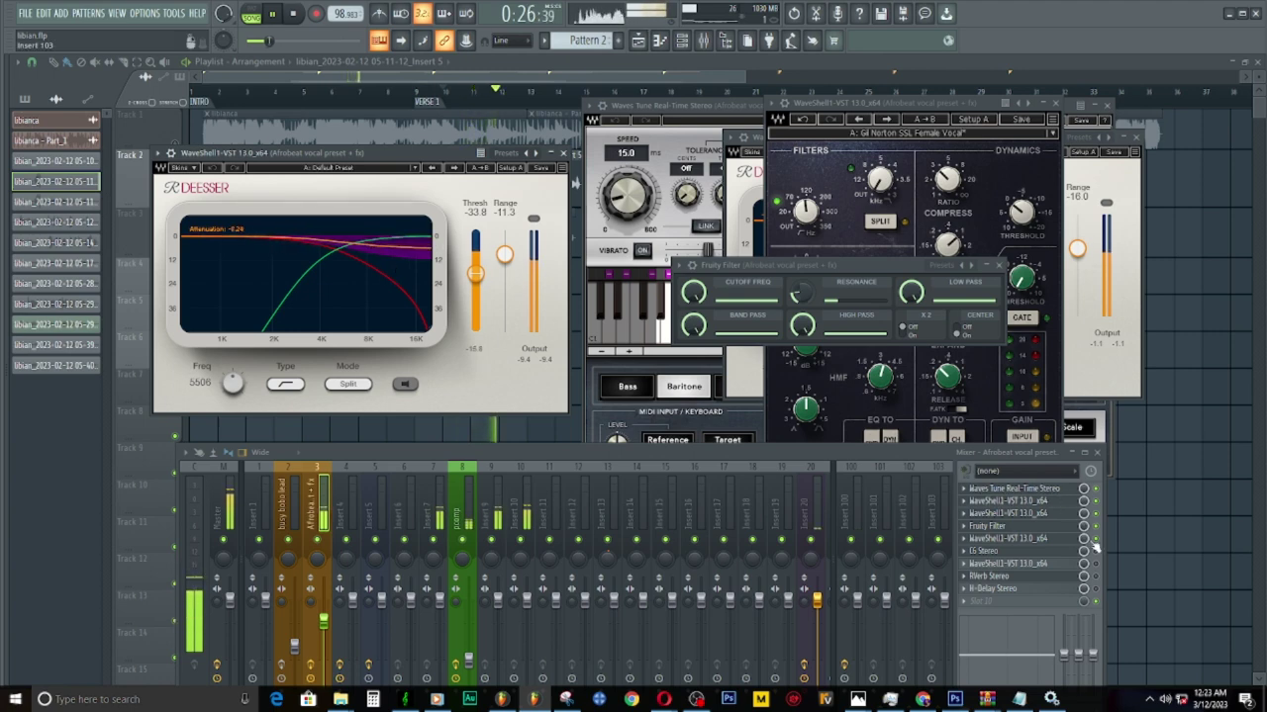
{"action": "key", "text": "space"}
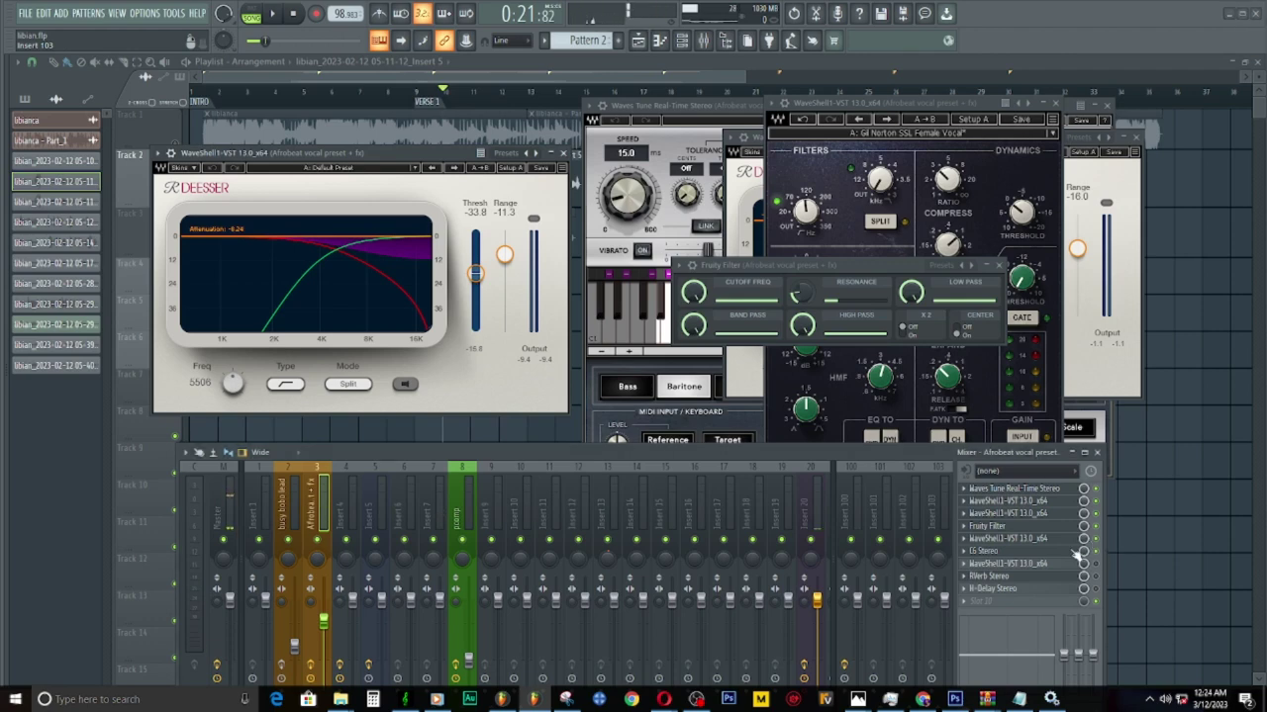
Display the C6 multiband compressor from slot 6, enable it, audition the vocal and toggle the solo of band 6
{"action": "left_click", "coordinate": [1014, 551]}
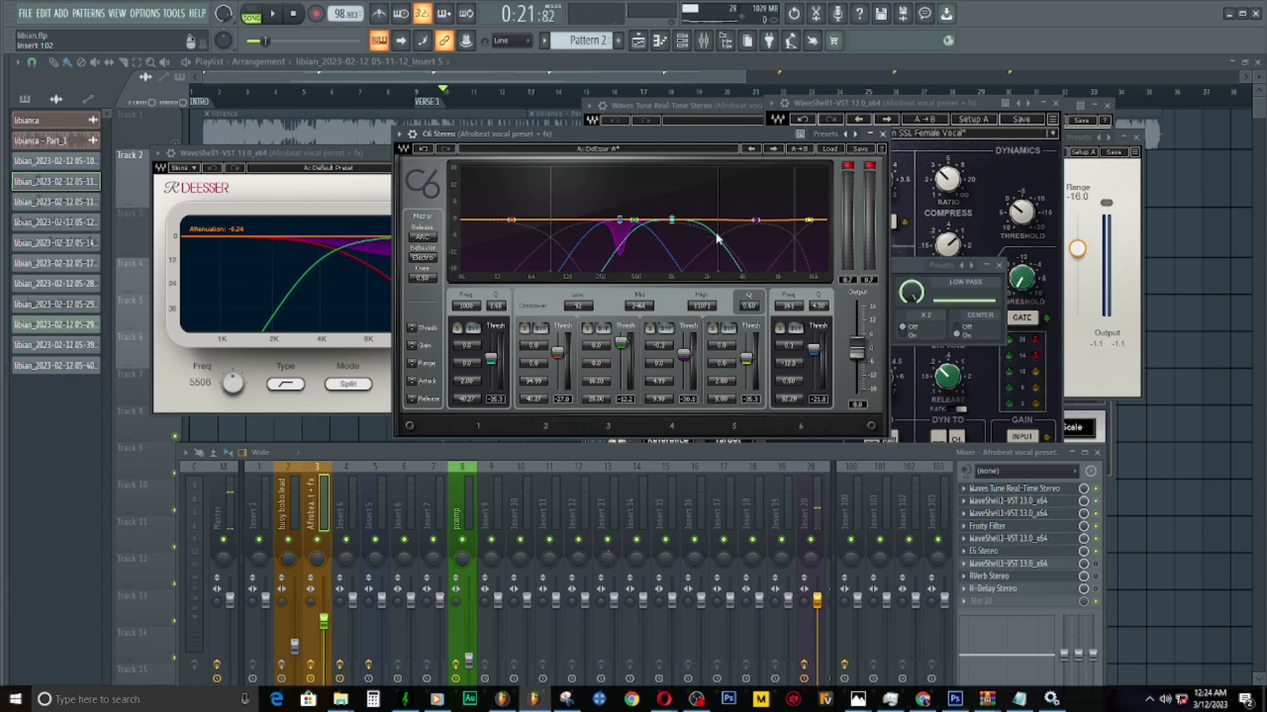
{"action": "key", "text": "space"}
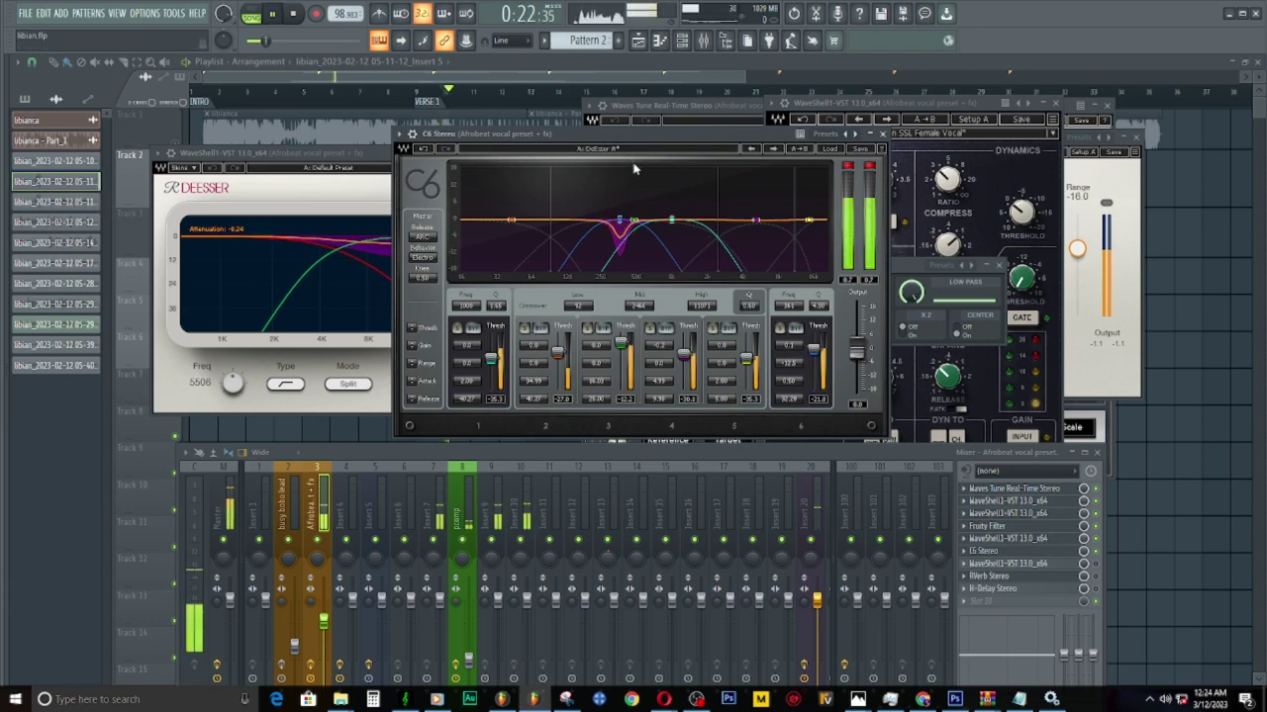
{"action": "key", "text": "space"}
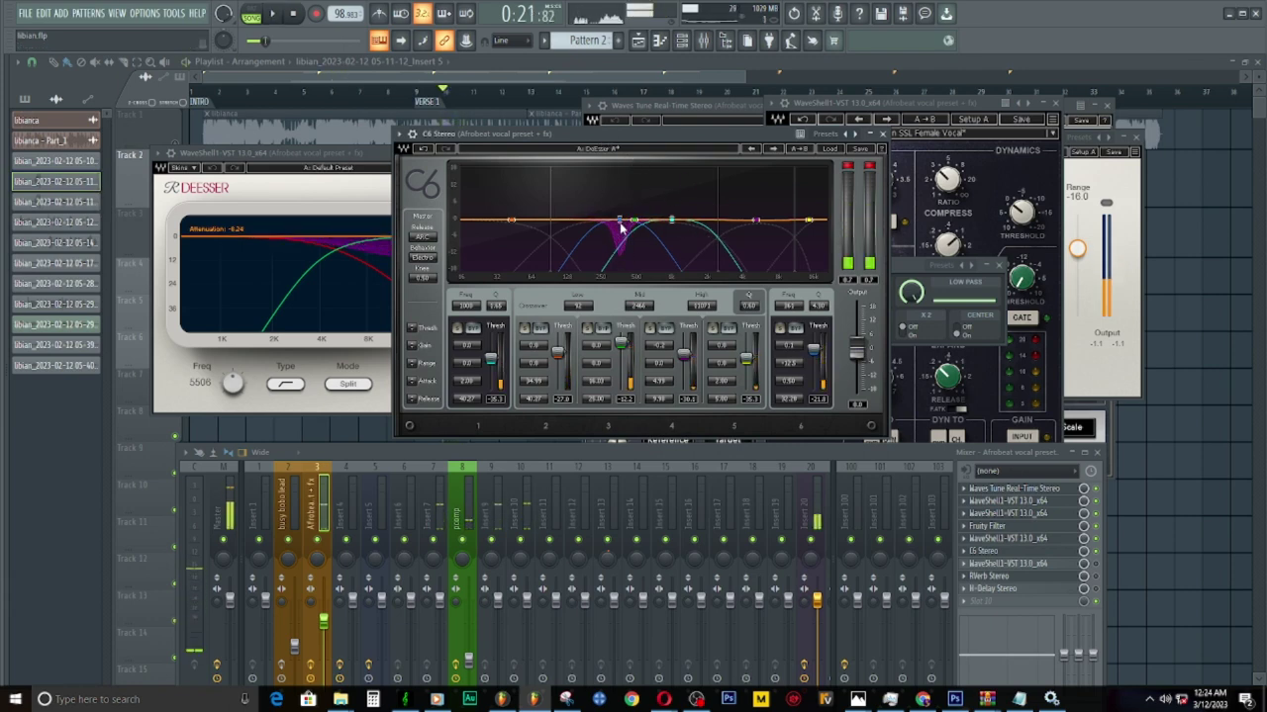
{"action": "key", "text": "space"}
{"action": "left_click", "coordinate": [781, 328]}
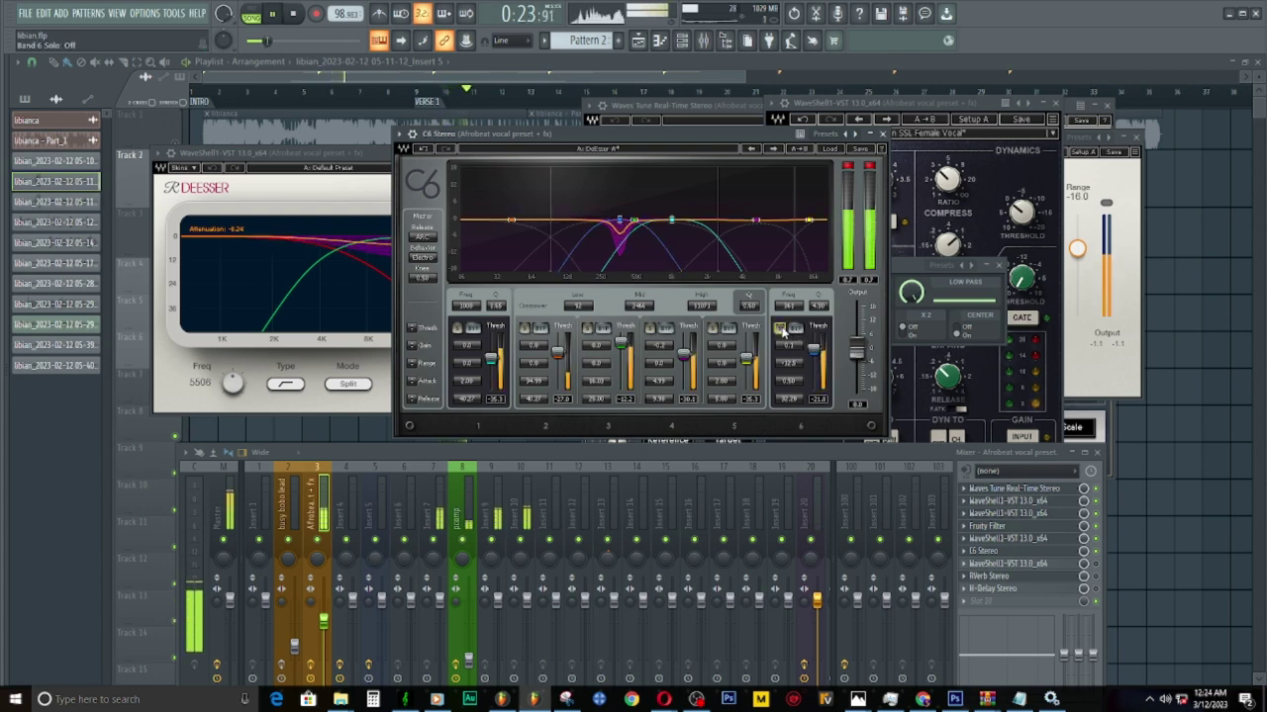
Display the RVox compressor from slot 7, enable it and audition the vocal through it
{"action": "left_click", "coordinate": [1032, 565]}
{"action": "left_click", "coordinate": [1095, 566]}
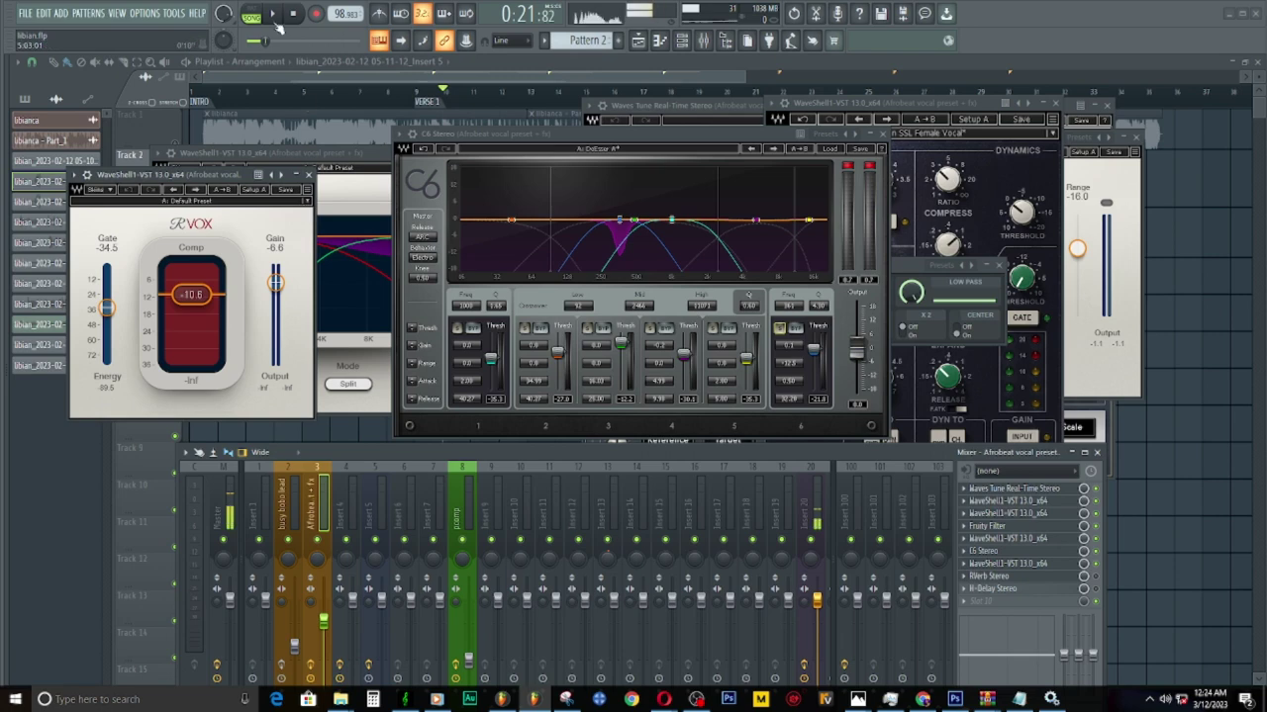
{"action": "key", "text": "space"}
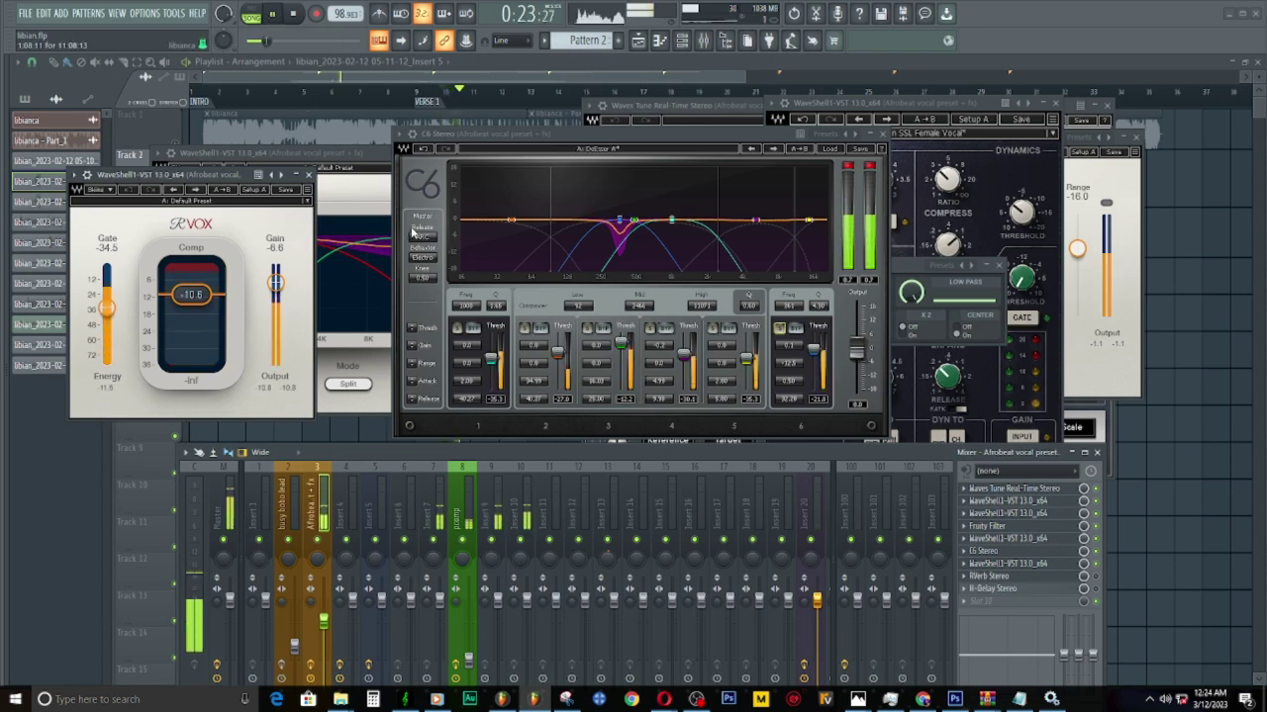
Display H-Delay from slot 9 and RVerb from slot 8, and audition the vocal with the reverb enabled
{"action": "left_click", "coordinate": [1009, 591]}
{"action": "key", "text": "space"}
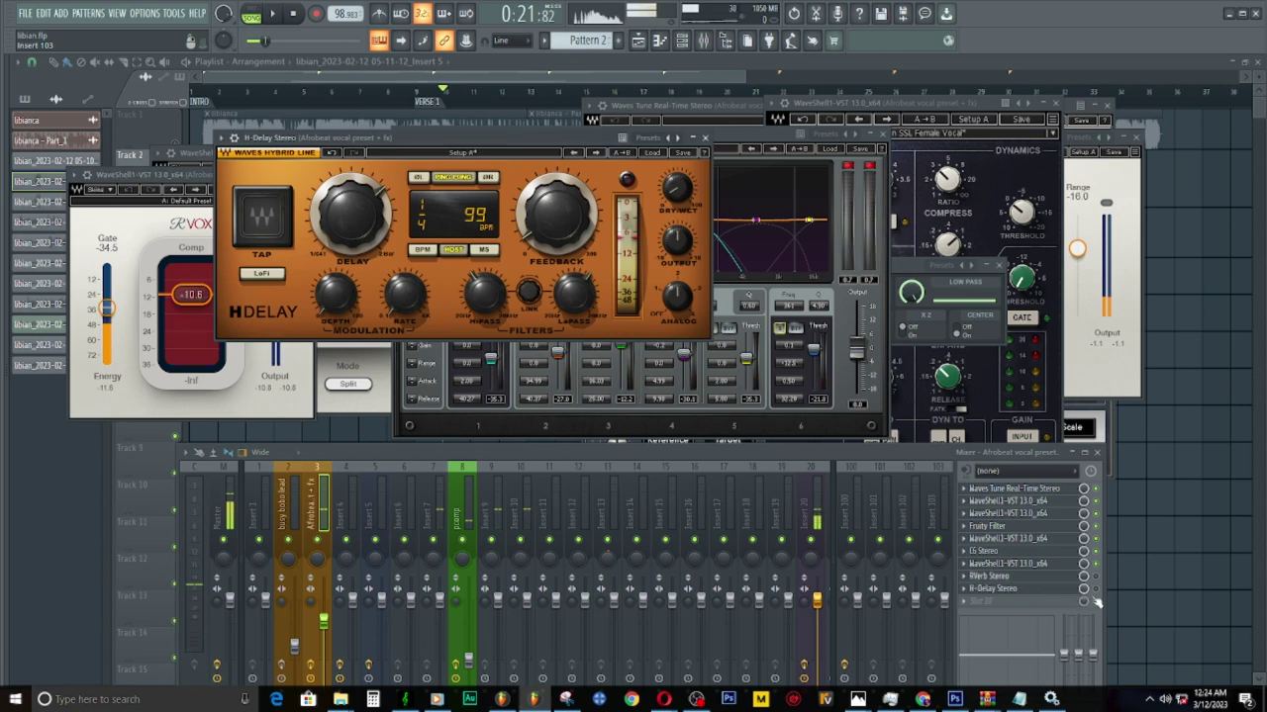
{"action": "left_click", "coordinate": [990, 576]}
{"action": "key", "text": "space"}
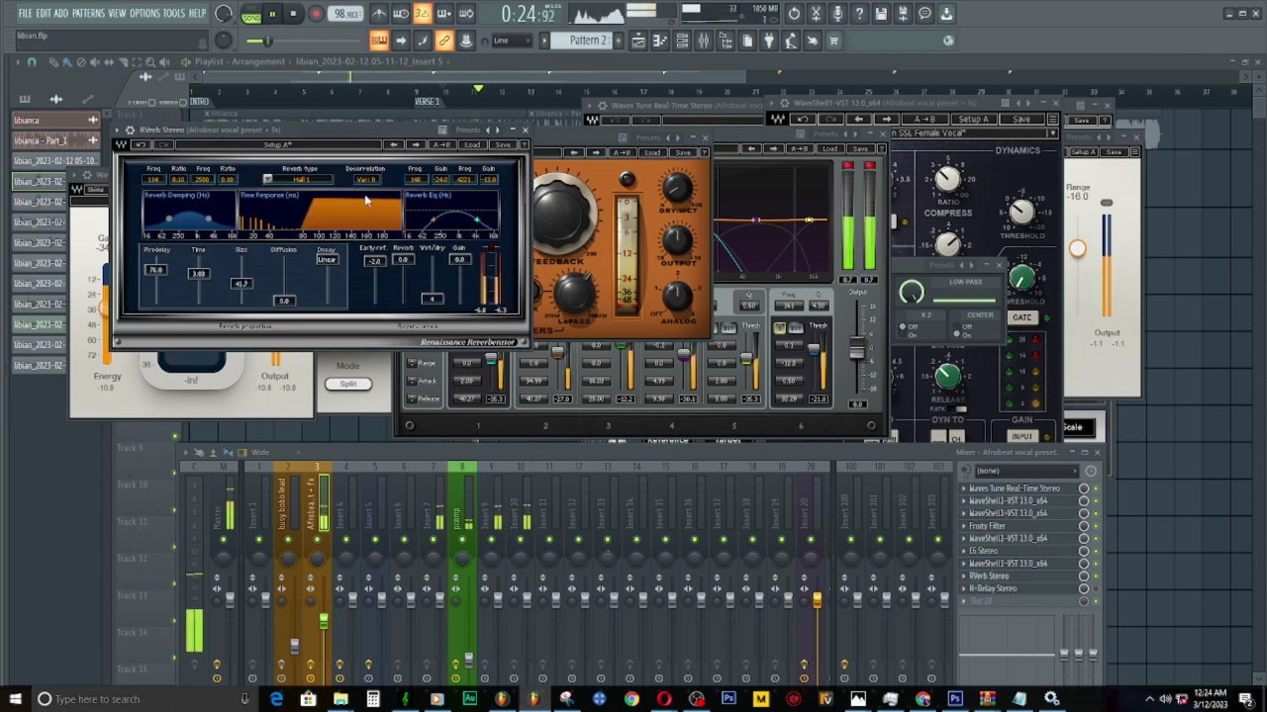
{"action": "key", "text": "space"}
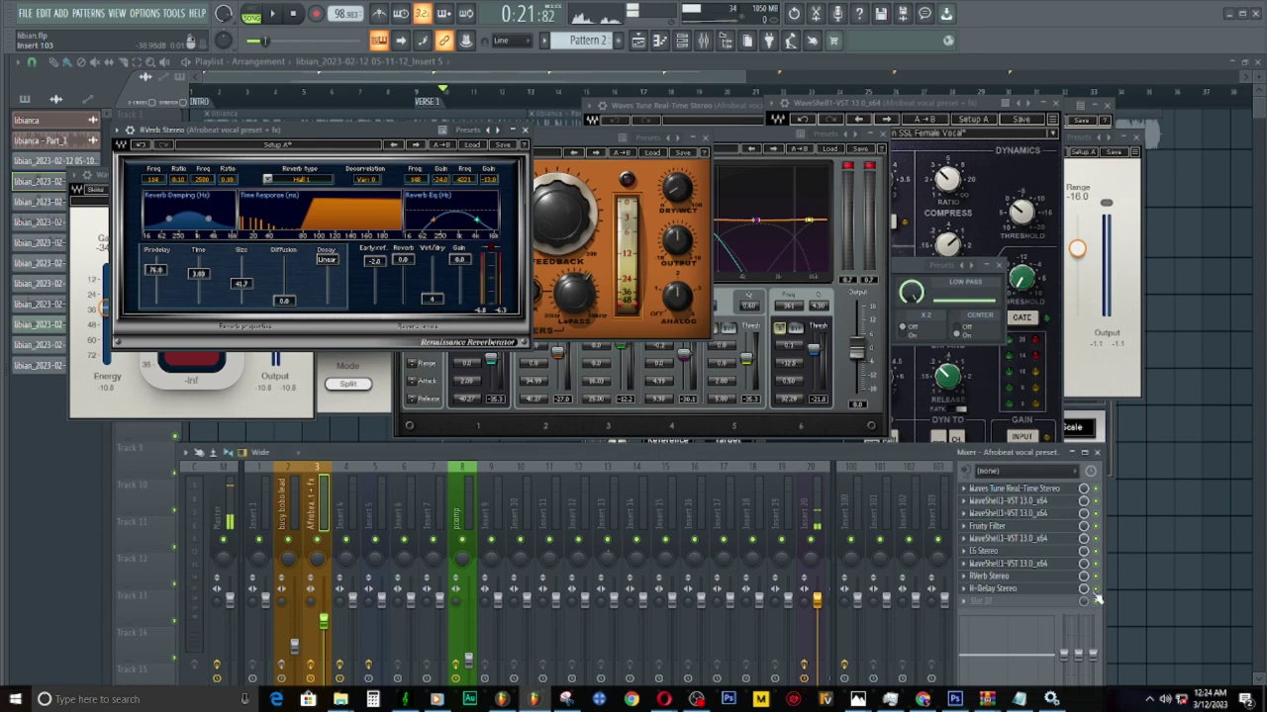
Bring H-Delay to the front and audition the vocal through the complete Afrobeat preset chain with the delay enabled
{"action": "left_click", "coordinate": [996, 589]}
{"action": "left_click", "coordinate": [996, 589]}
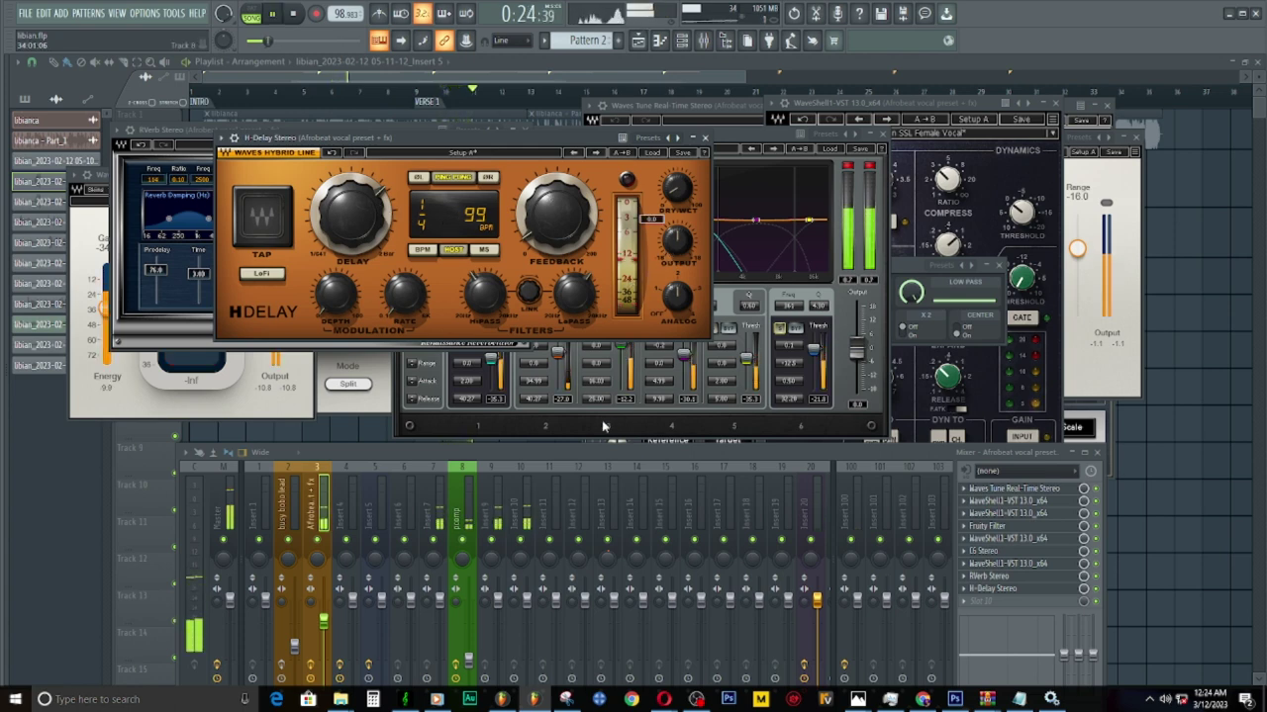
{"action": "key", "text": "space"}
Select mixer insert 4 and display its Pitcher plugin beside the H-Delay window
{"action": "left_click", "coordinate": [350, 507]}
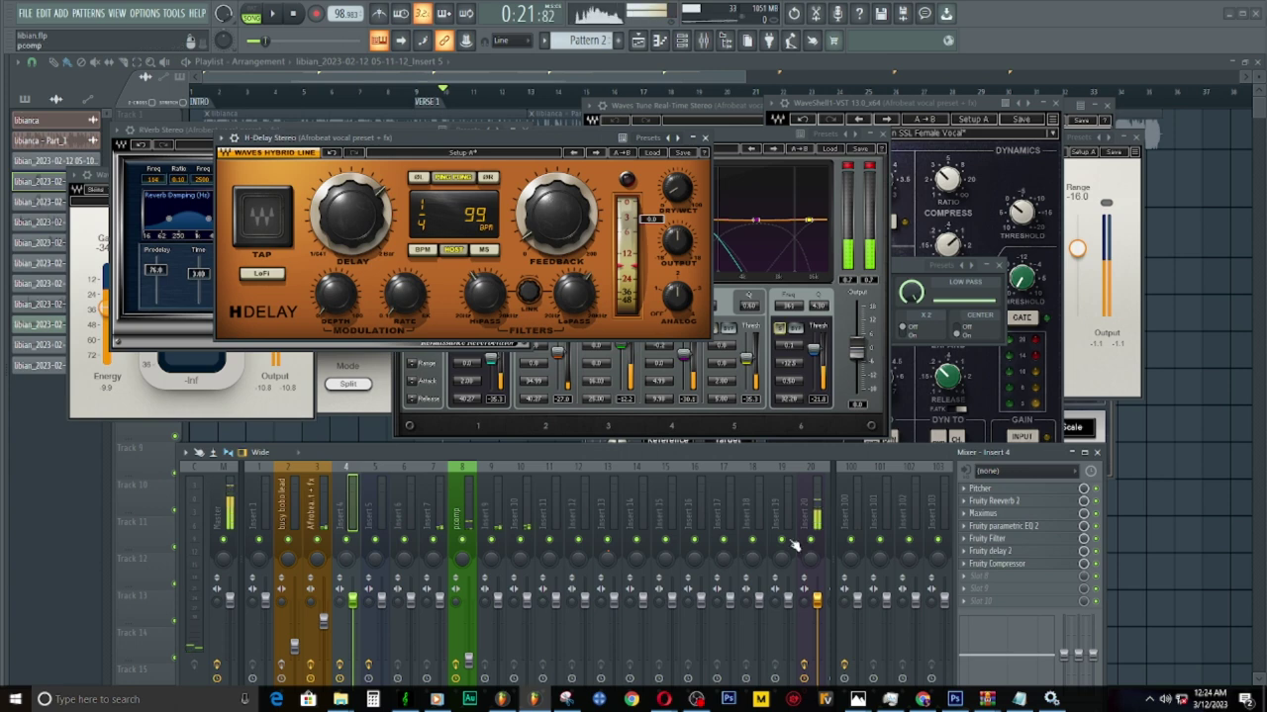
{"action": "left_click", "coordinate": [1007, 493]}
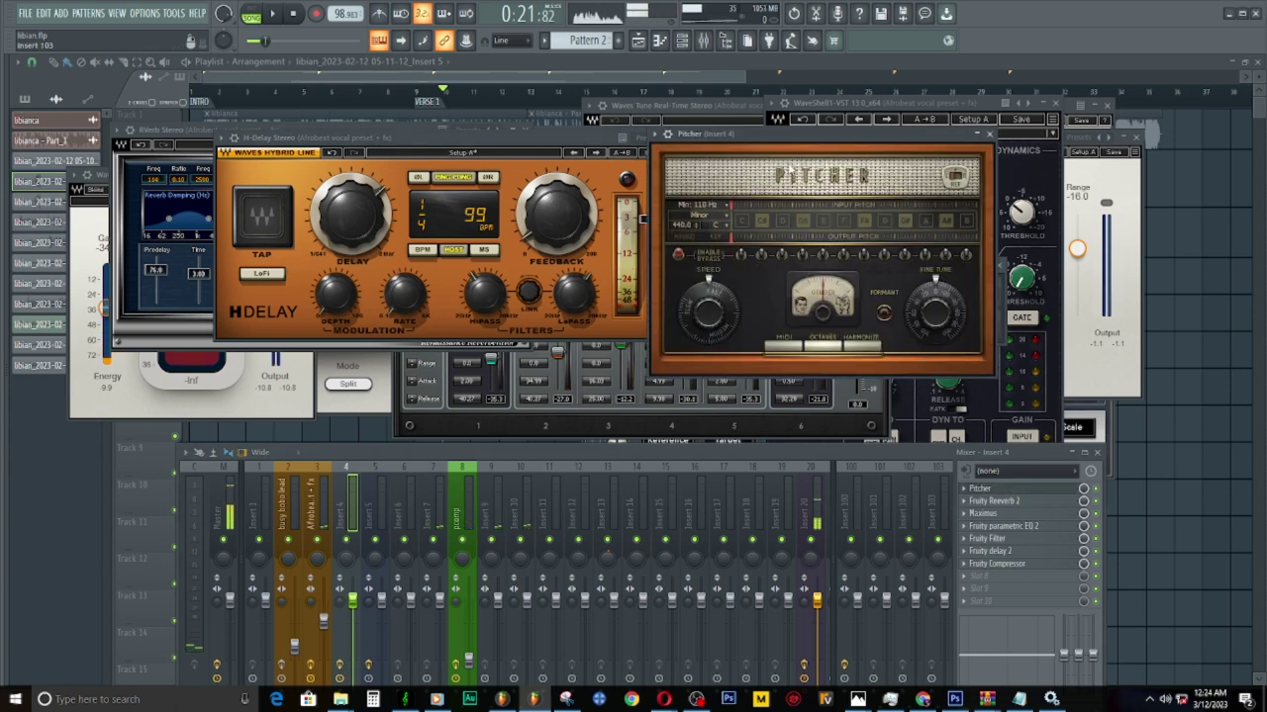
{"action": "left_click_drag", "start_coordinate": [798, 133], "coordinate": [861, 121]}
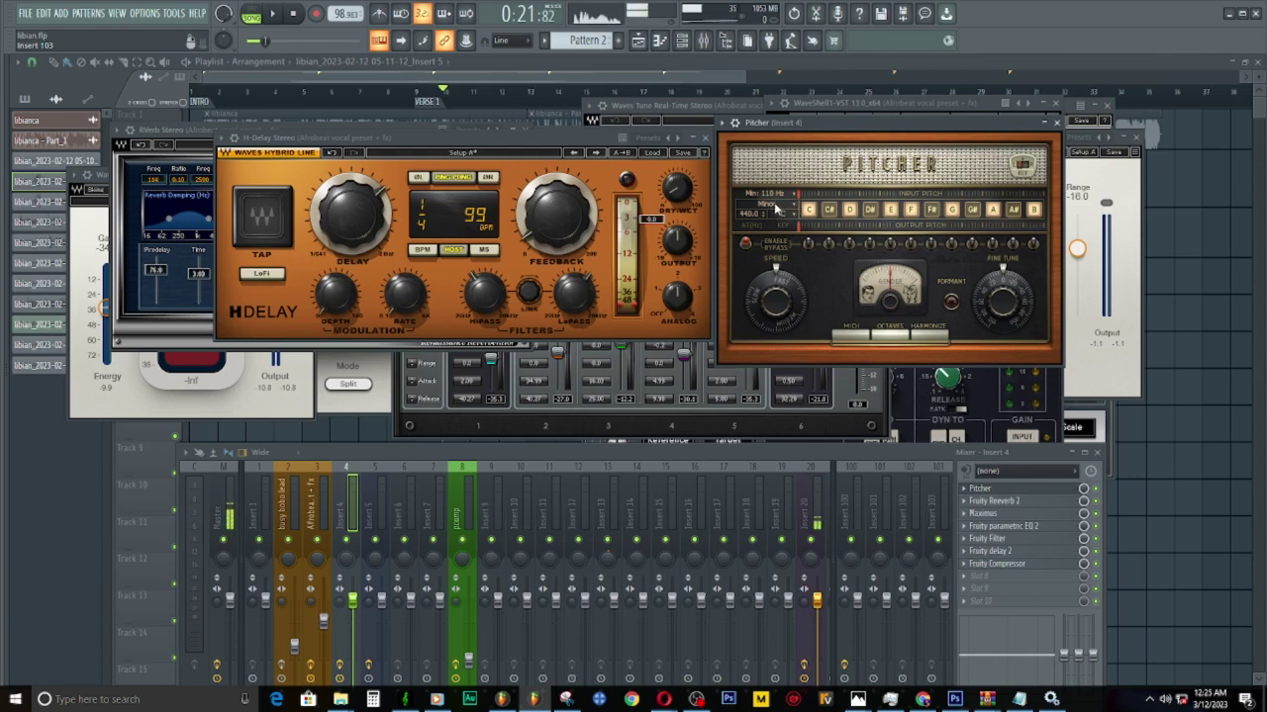
Display Fruity Reeverb 2 and Maximus from insert 4, raising the Maximus window so its controls clear the mixer
{"action": "left_click", "coordinate": [992, 501]}
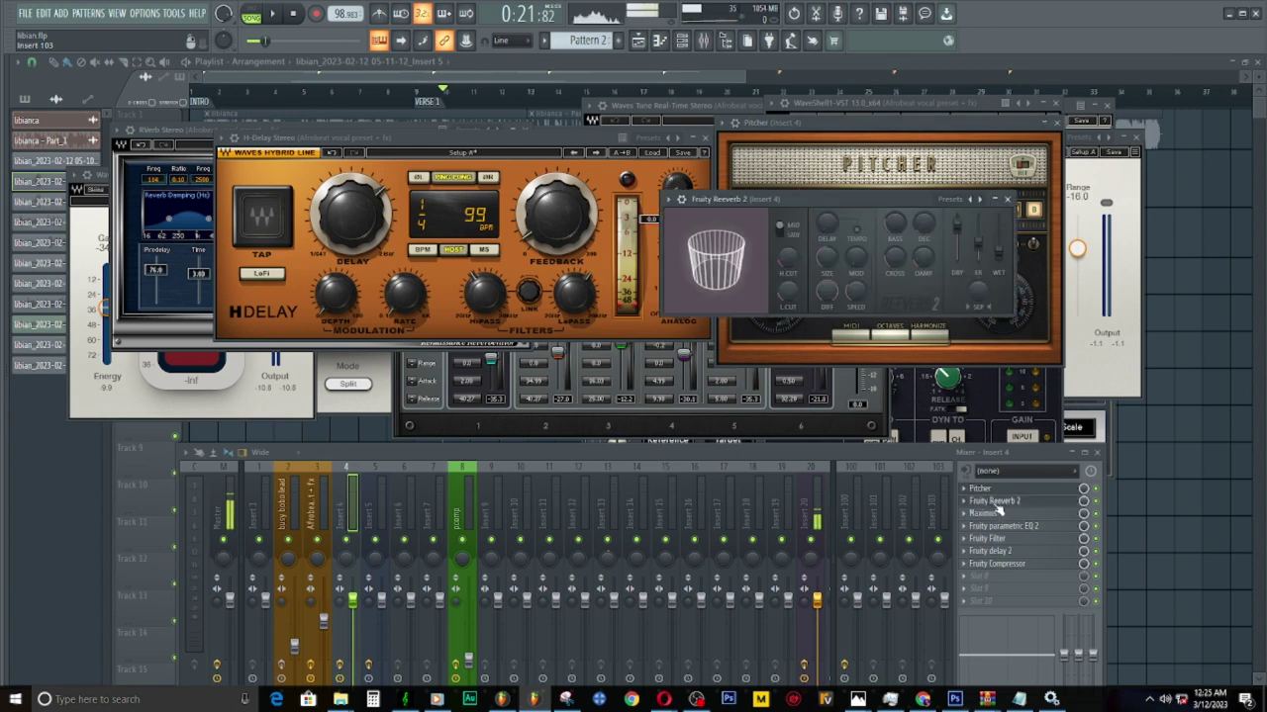
{"action": "left_click", "coordinate": [994, 513]}
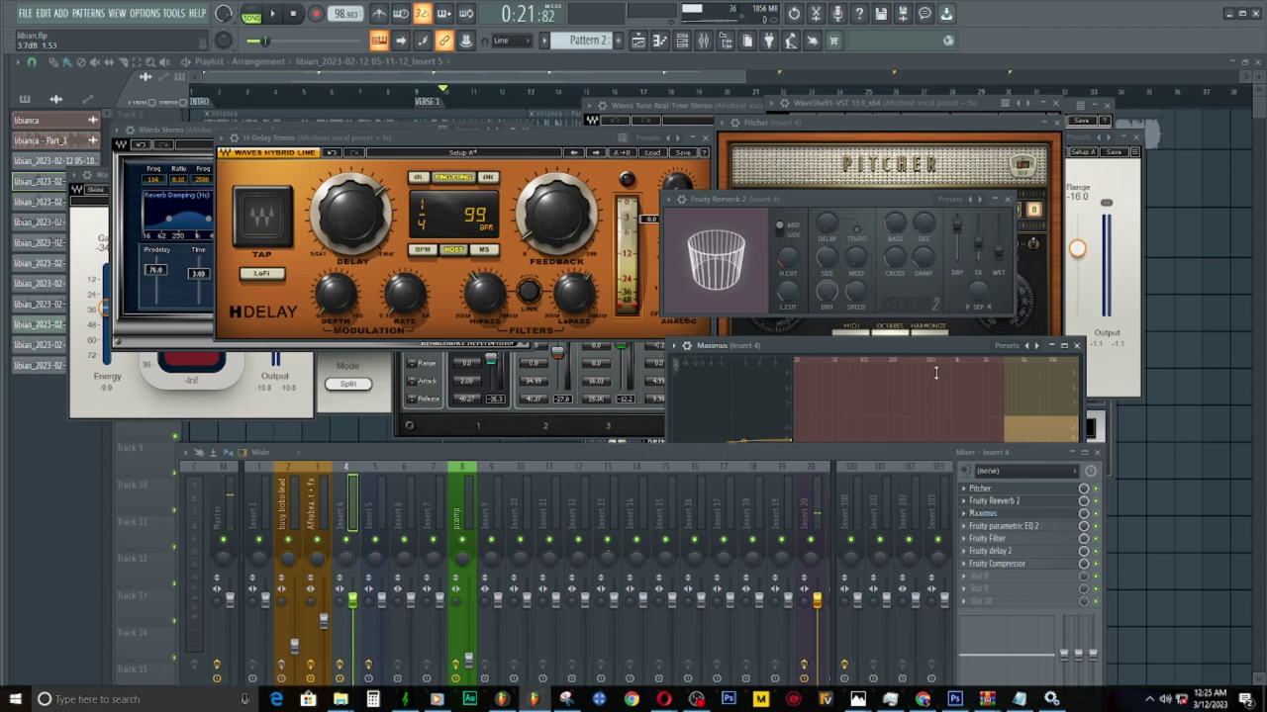
{"action": "left_click_drag", "start_coordinate": [904, 343], "coordinate": [895, 210]}
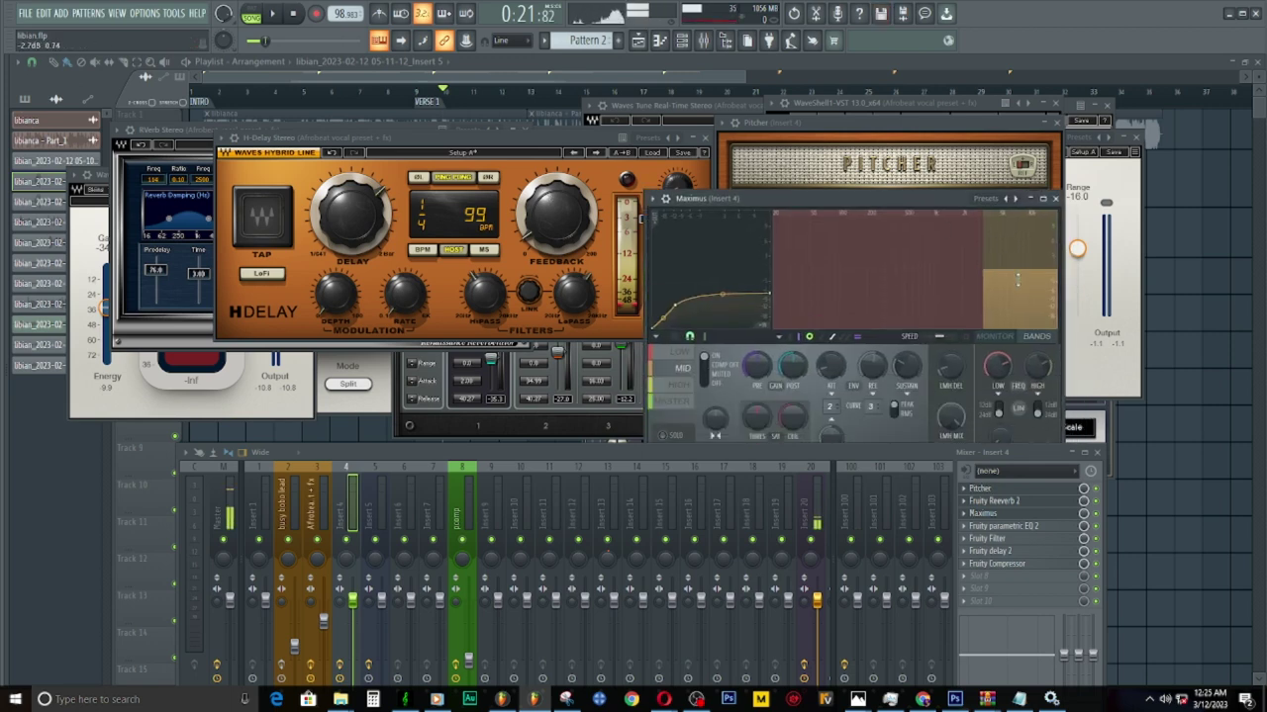
Display insert 4's remaining effects: Fruity Parametric EQ 2, Fruity Filter, Fruity Delay 2 and Fruity Compressor
{"action": "left_click", "coordinate": [1009, 526]}
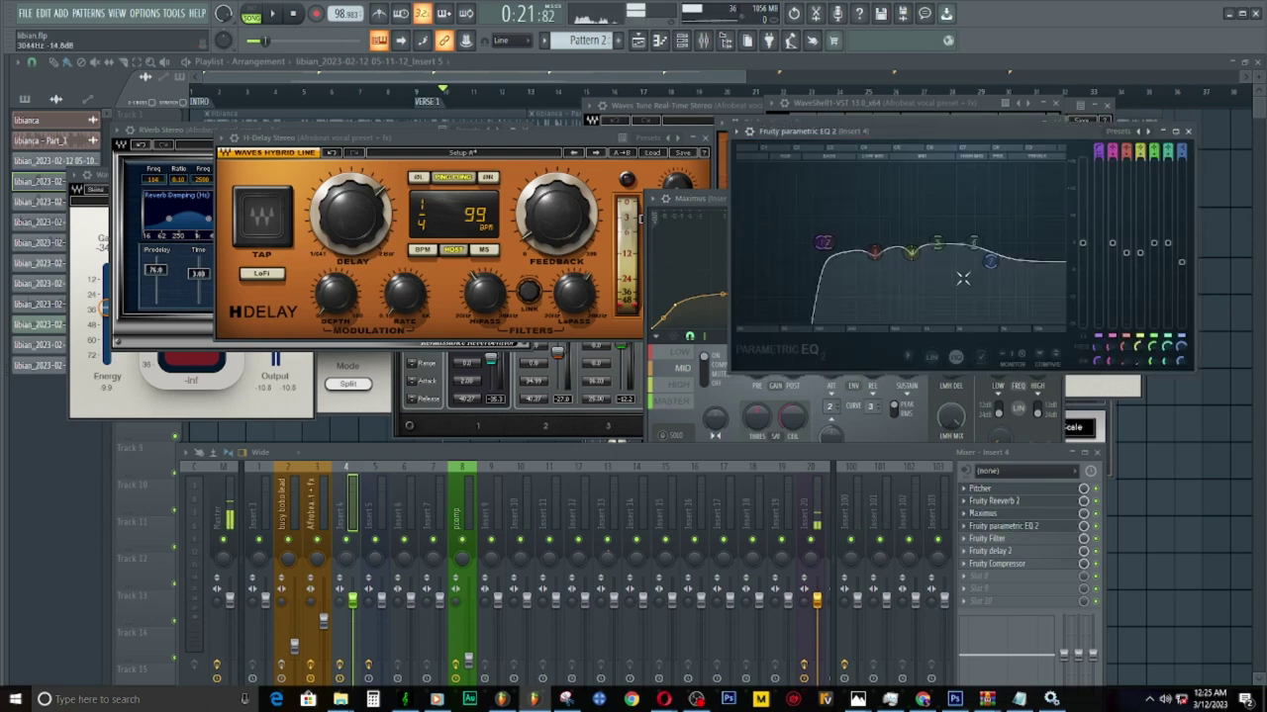
{"action": "left_click", "coordinate": [990, 538]}
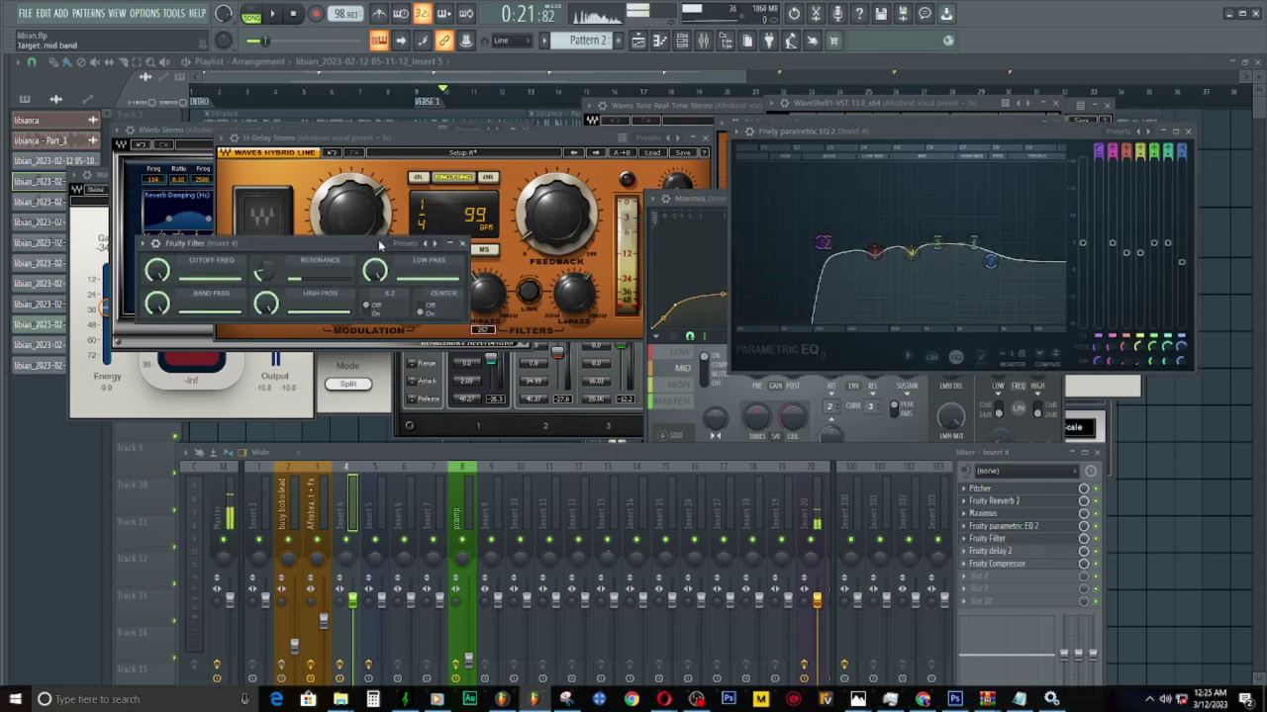
{"action": "left_click_drag", "start_coordinate": [279, 249], "coordinate": [545, 254]}
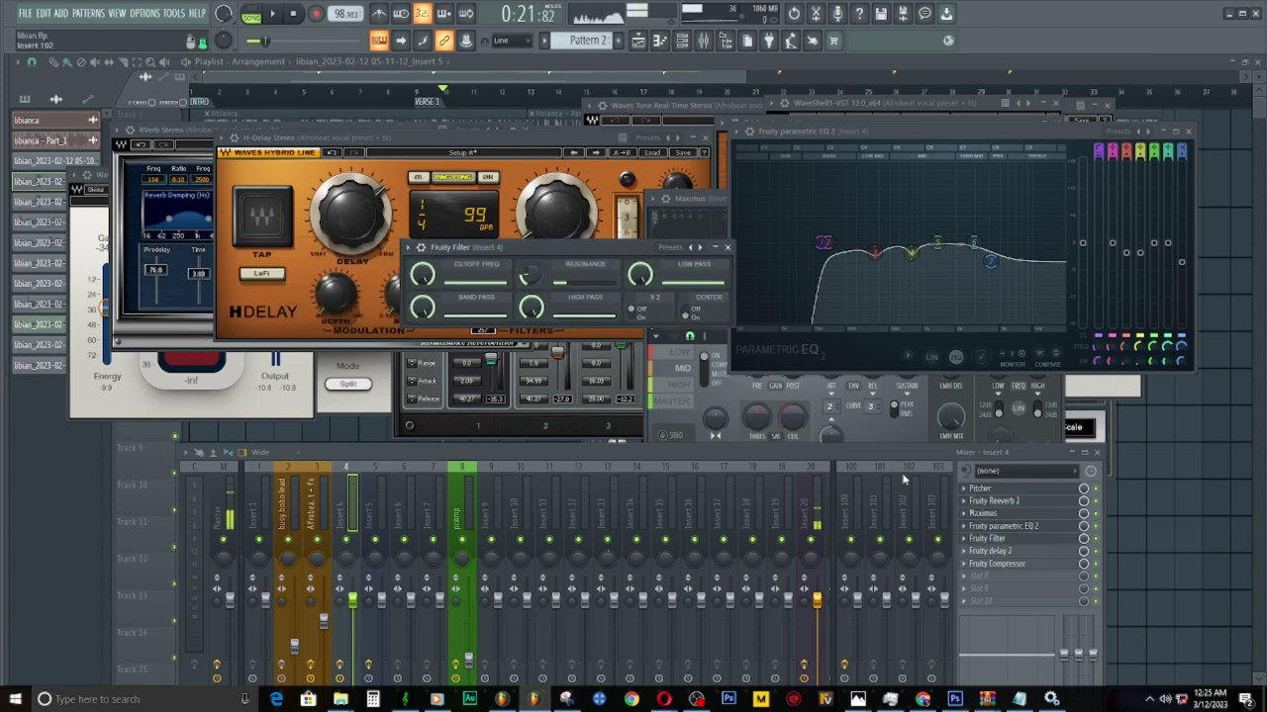
{"action": "left_click", "coordinate": [985, 552]}
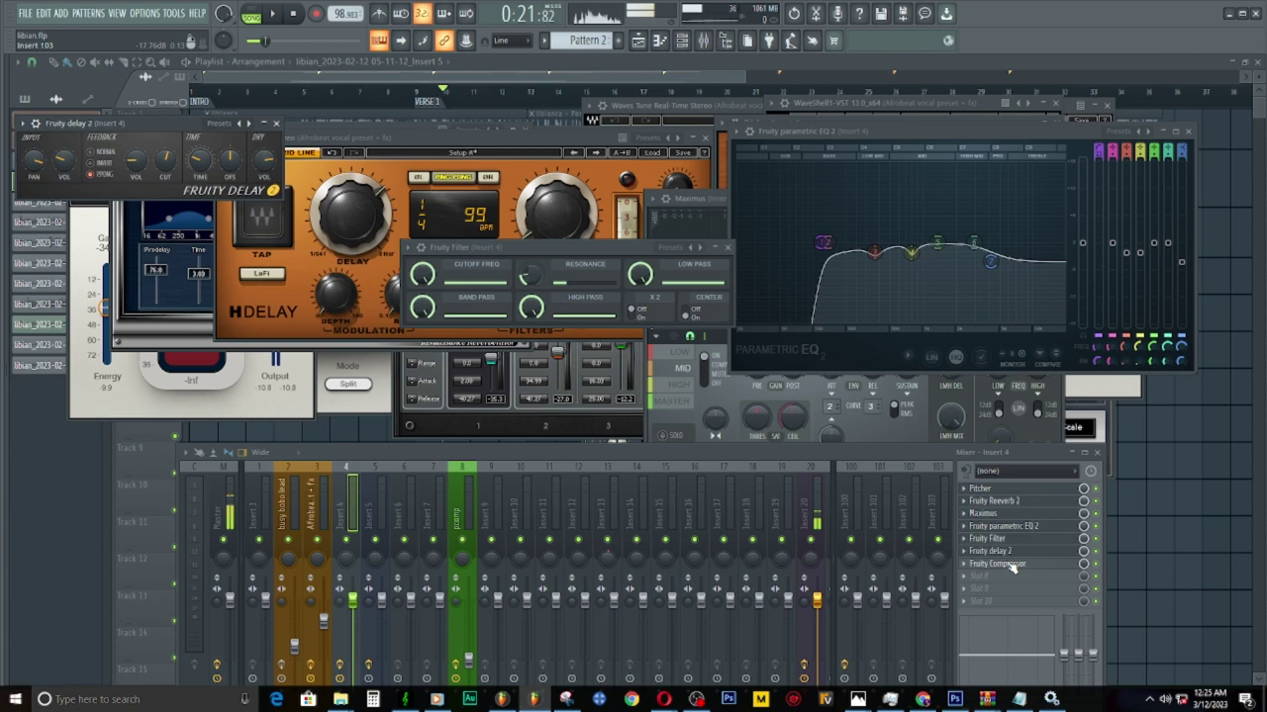
{"action": "left_click", "coordinate": [1005, 564]}
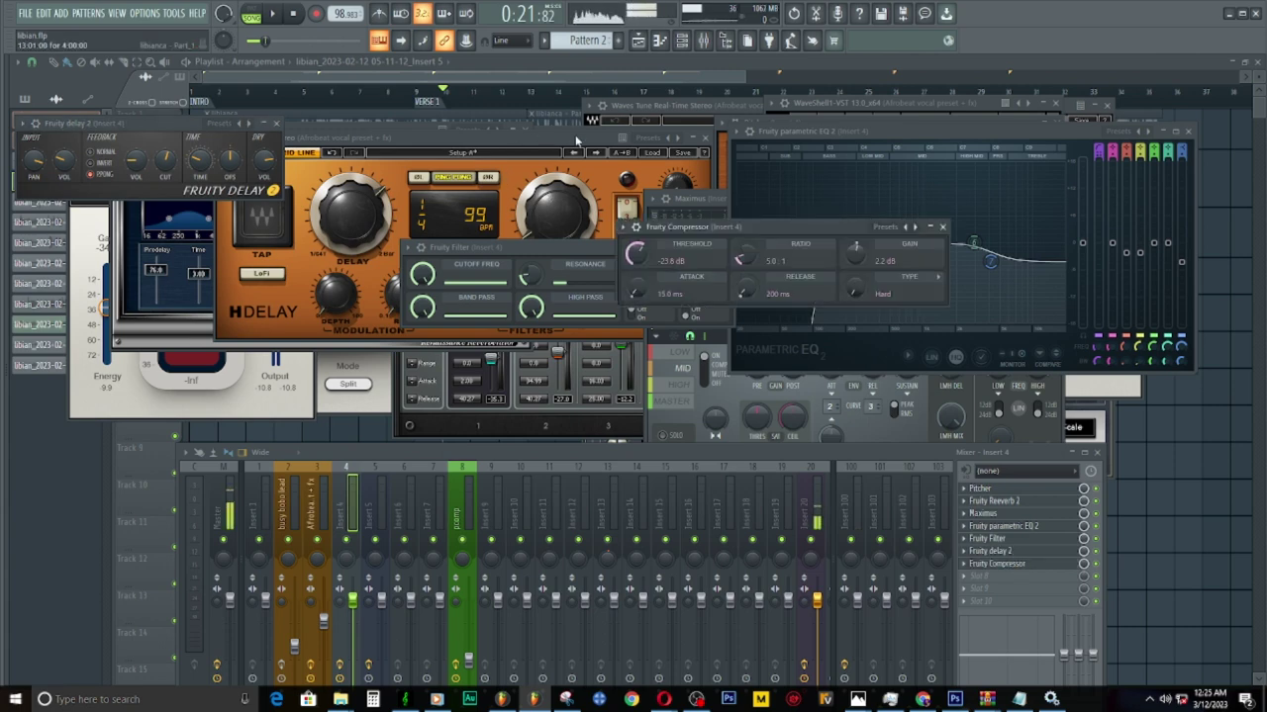
Close all open plugin, mixer and playlist windows and preview the Chrome window that is running
{"action": "key", "text": "F12"}
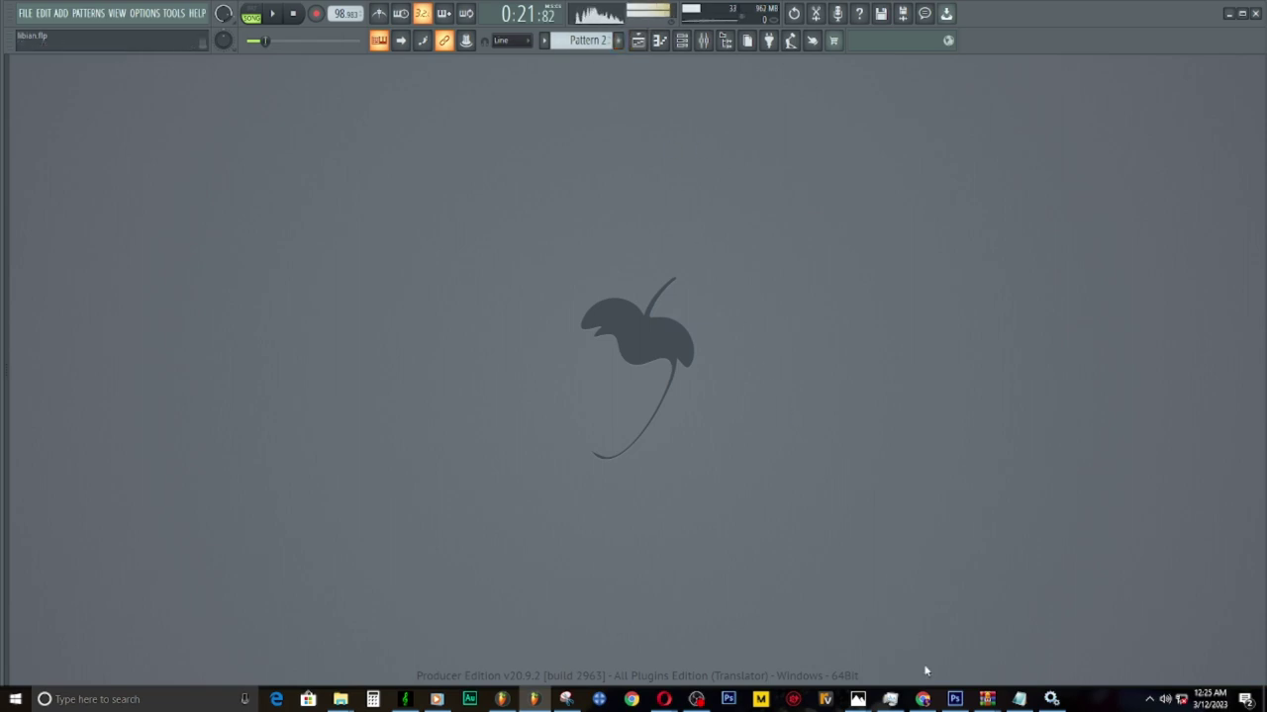
{"action": "mouse_move", "coordinate": [925, 700]}
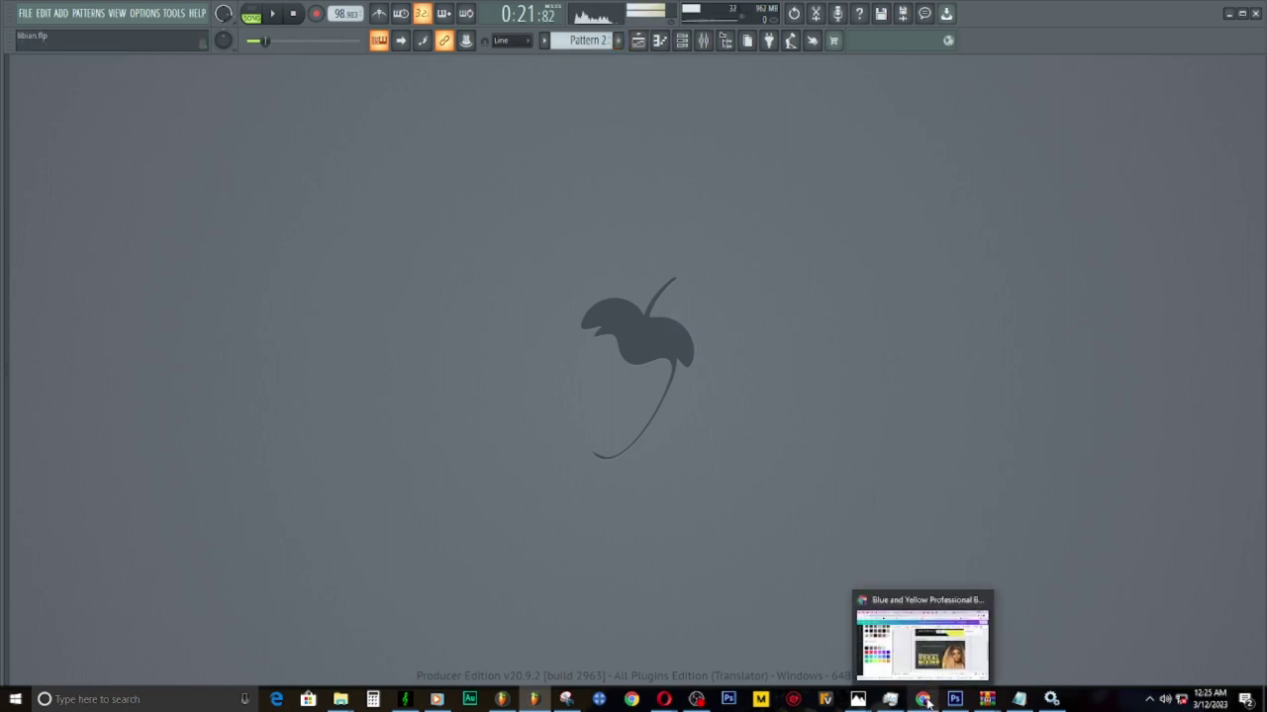